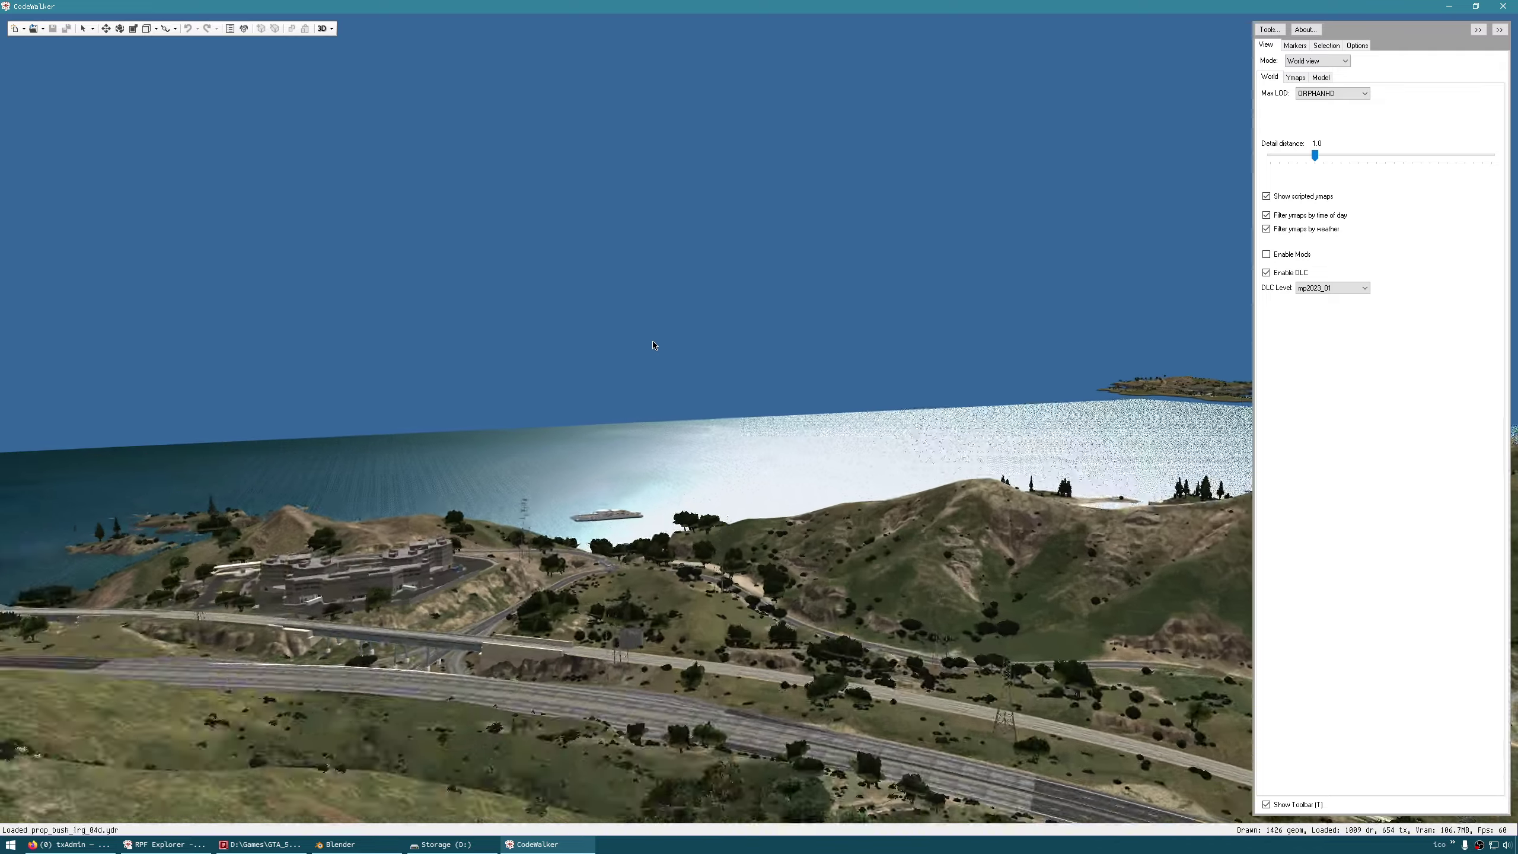
Enable object selection with the Move tool and select the ch3_14b_props_combo155_slod entity on the wooded headland beside the bay.
key(w)
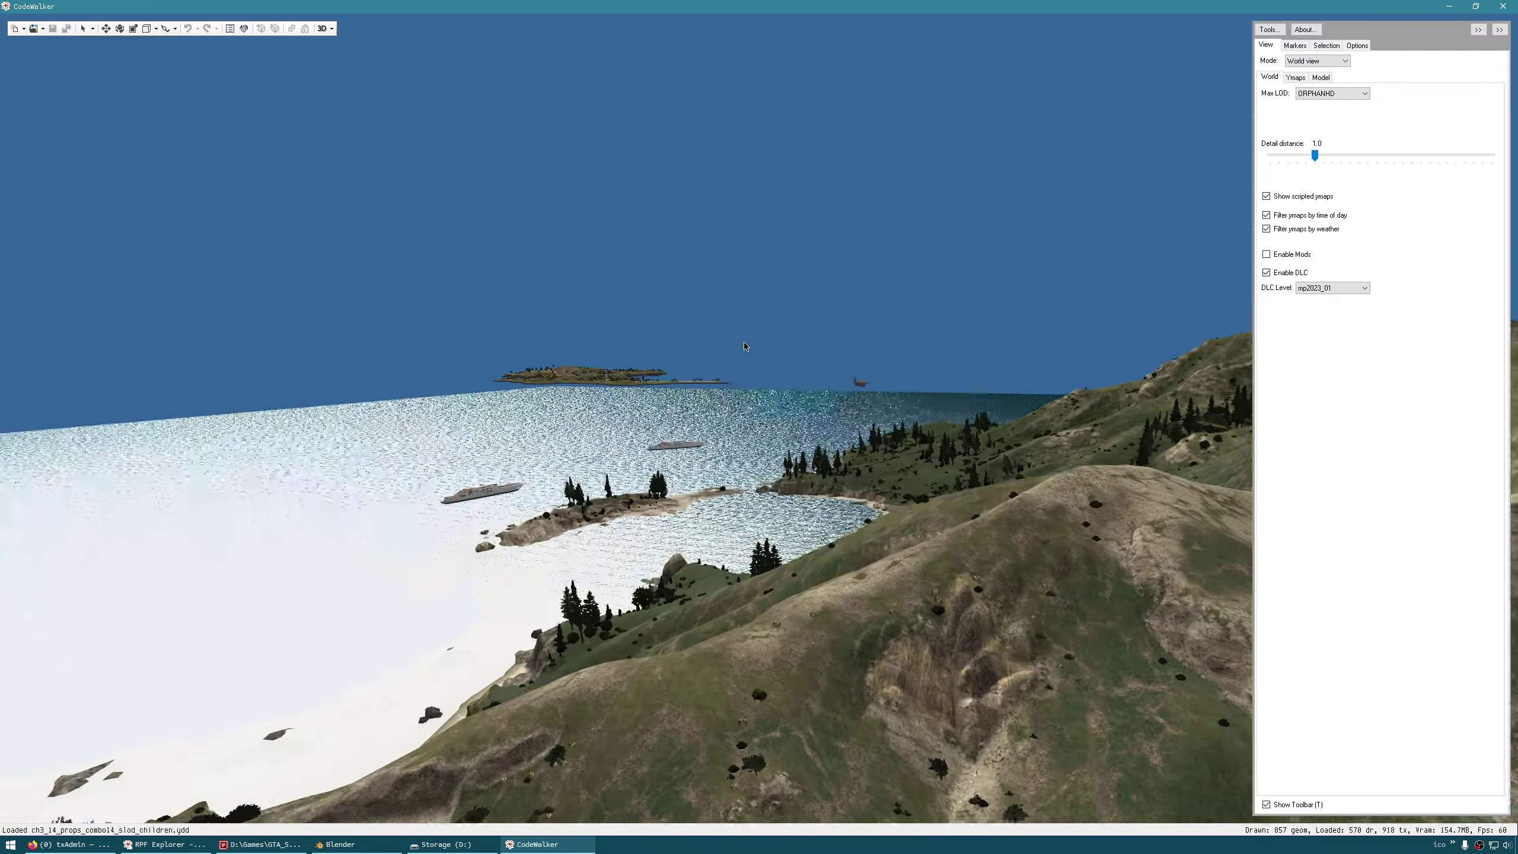
key(w)
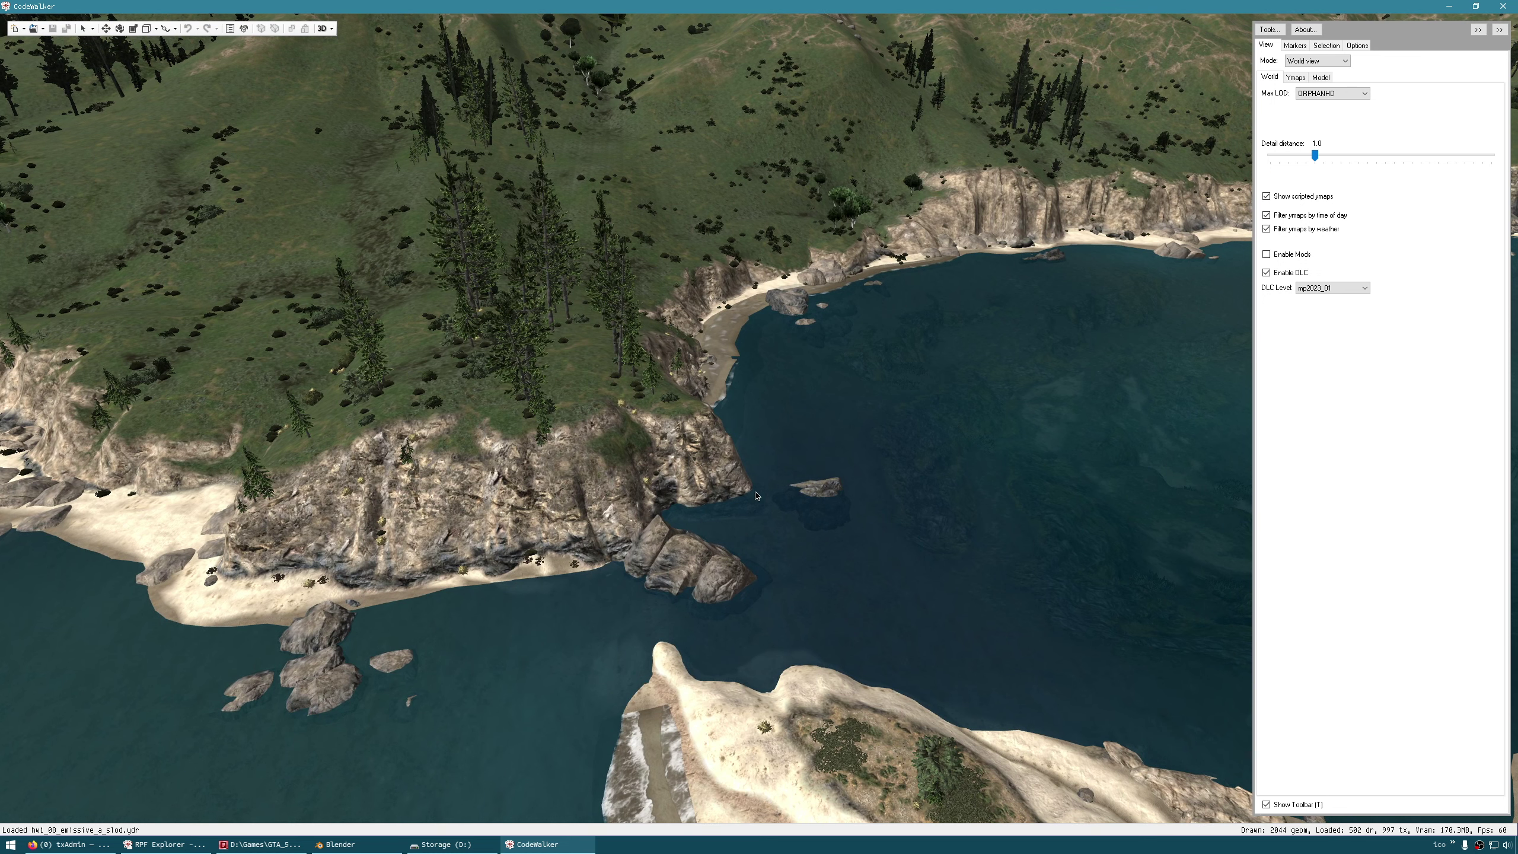
drag(816, 513, 685, 376)
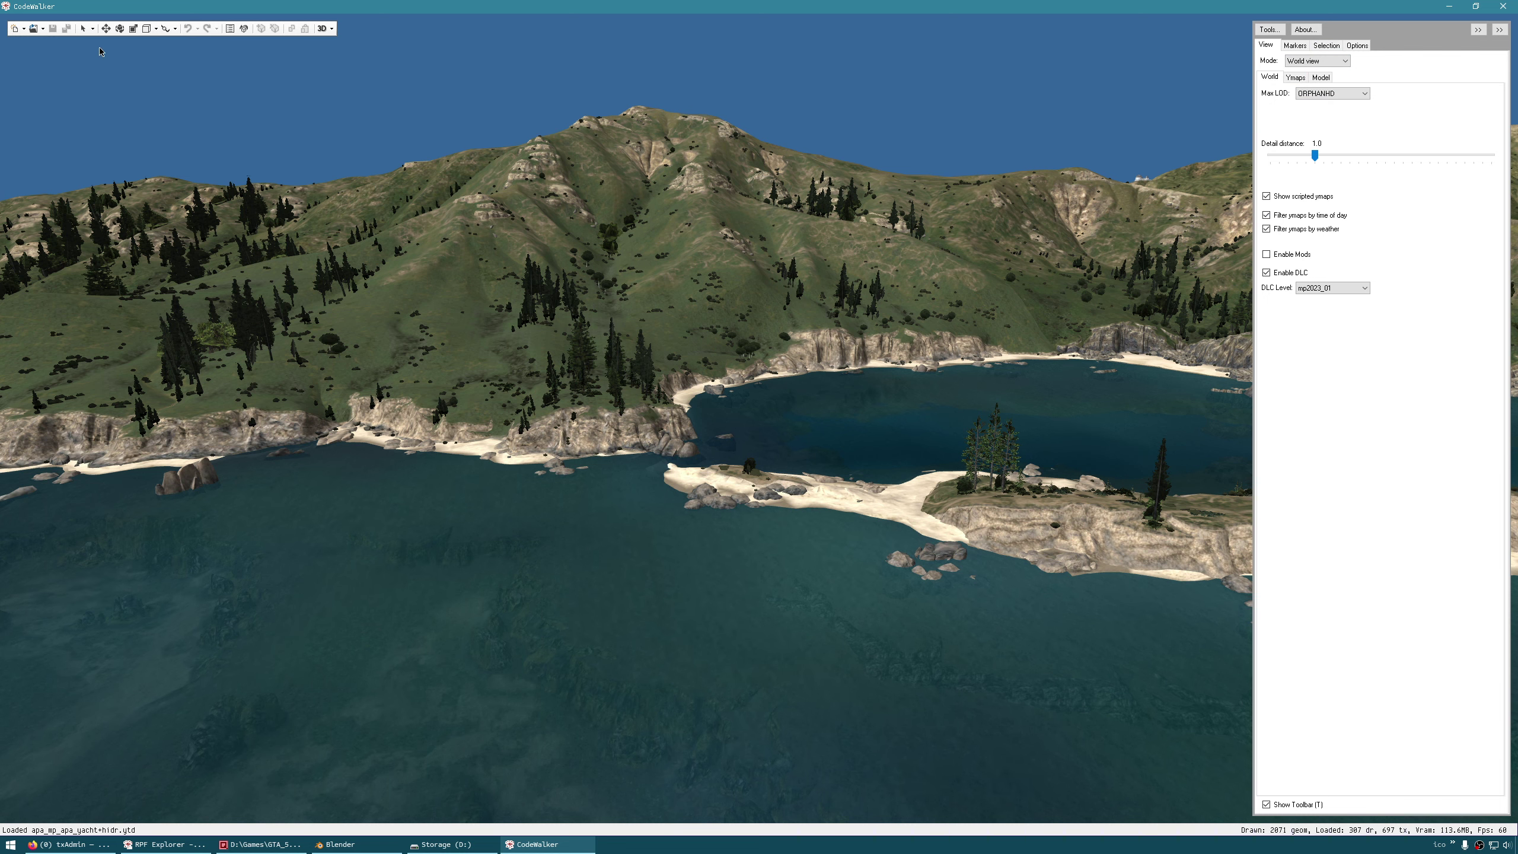
click(84, 28)
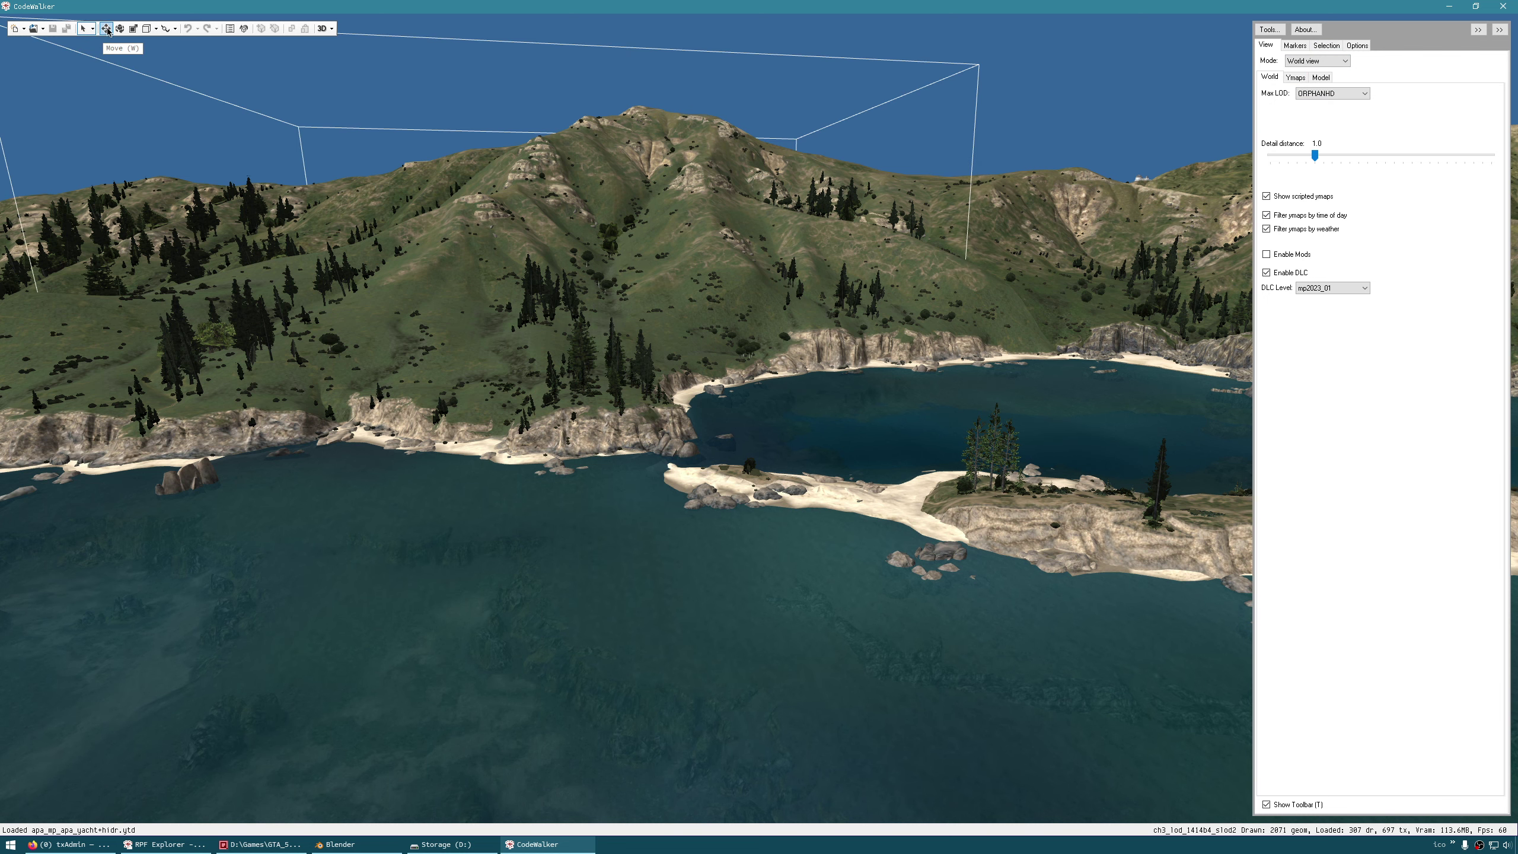
key(w)
drag(592, 488, 634, 541)
key(s)
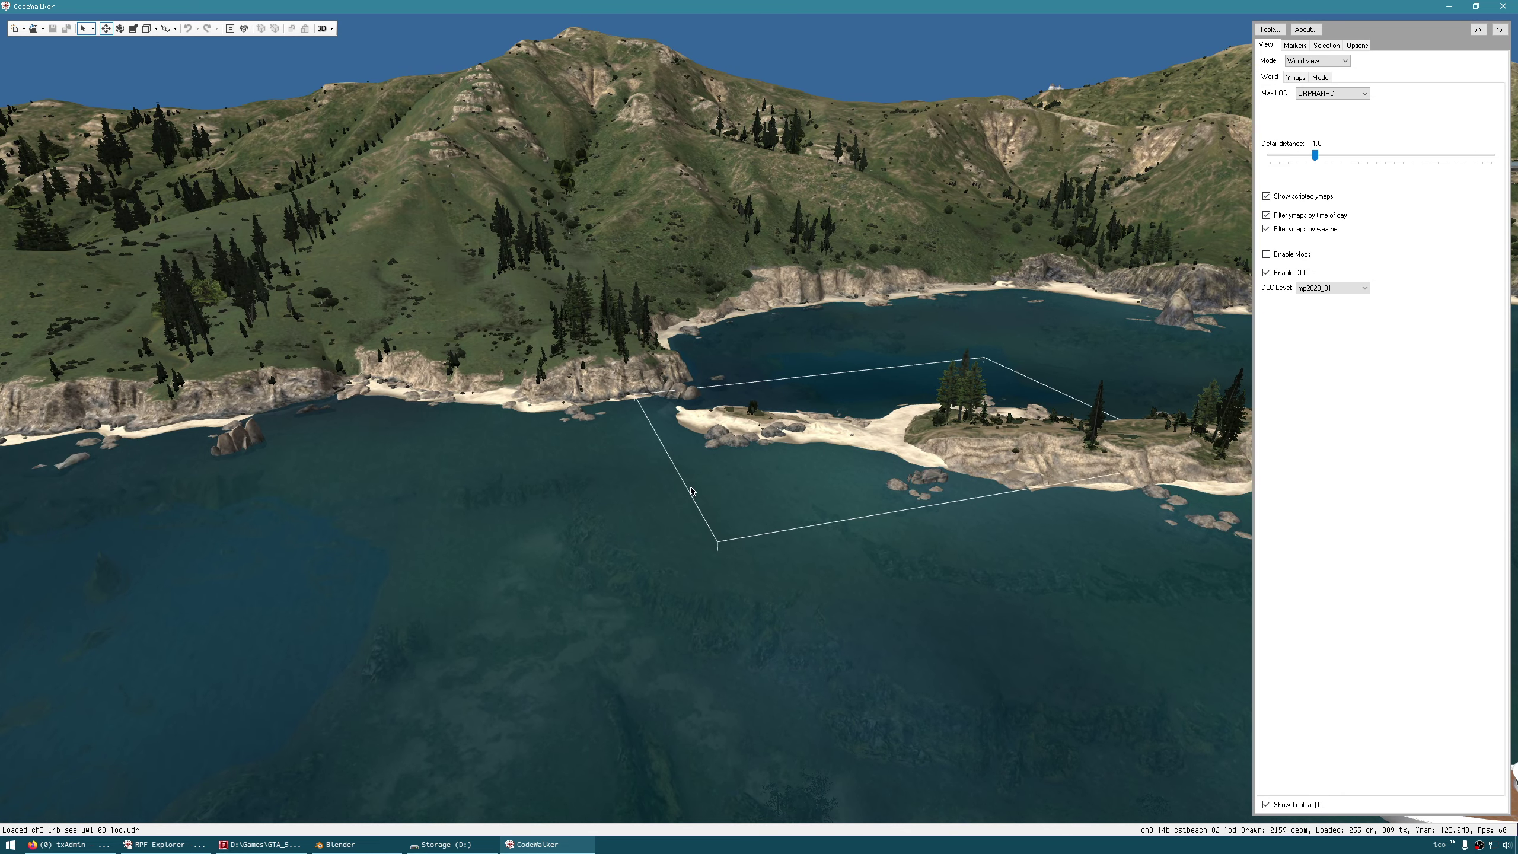
key(s)
key(s)
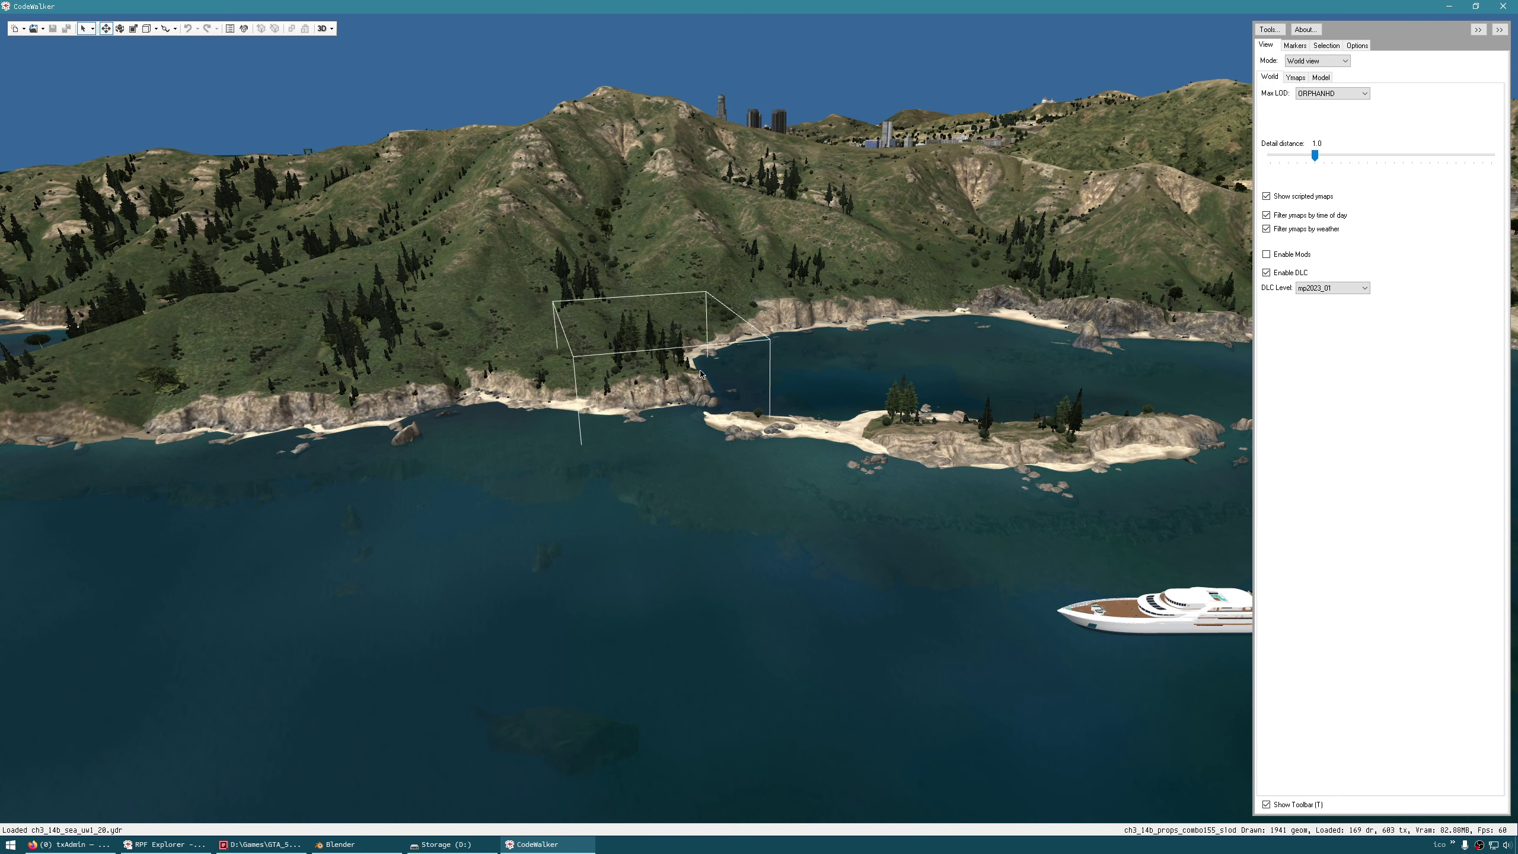
click(695, 369)
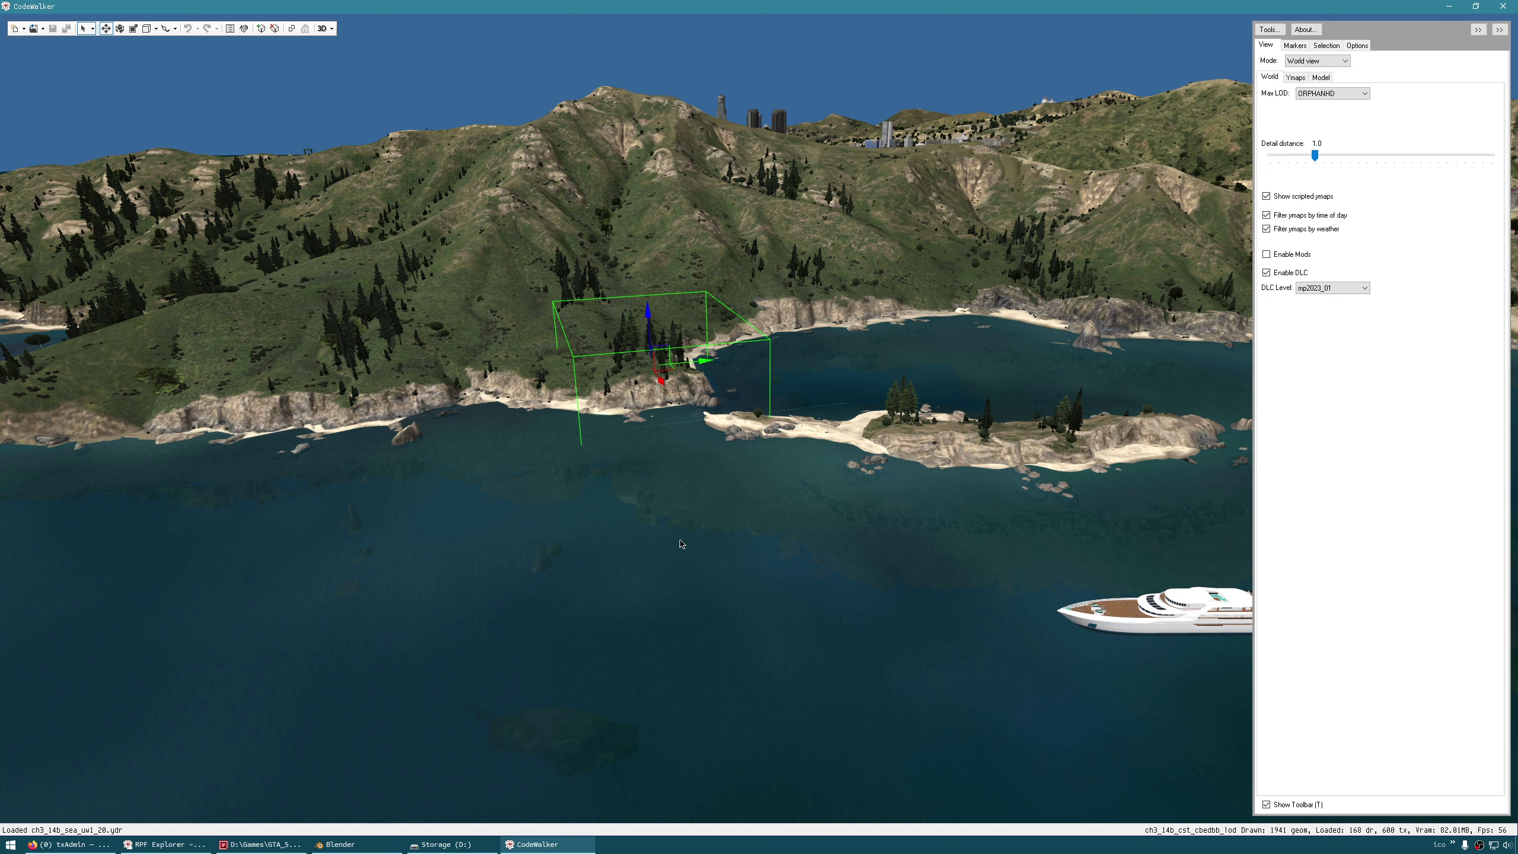
Open the project window for the selected entity and place it lower over the world view.
click(34, 28)
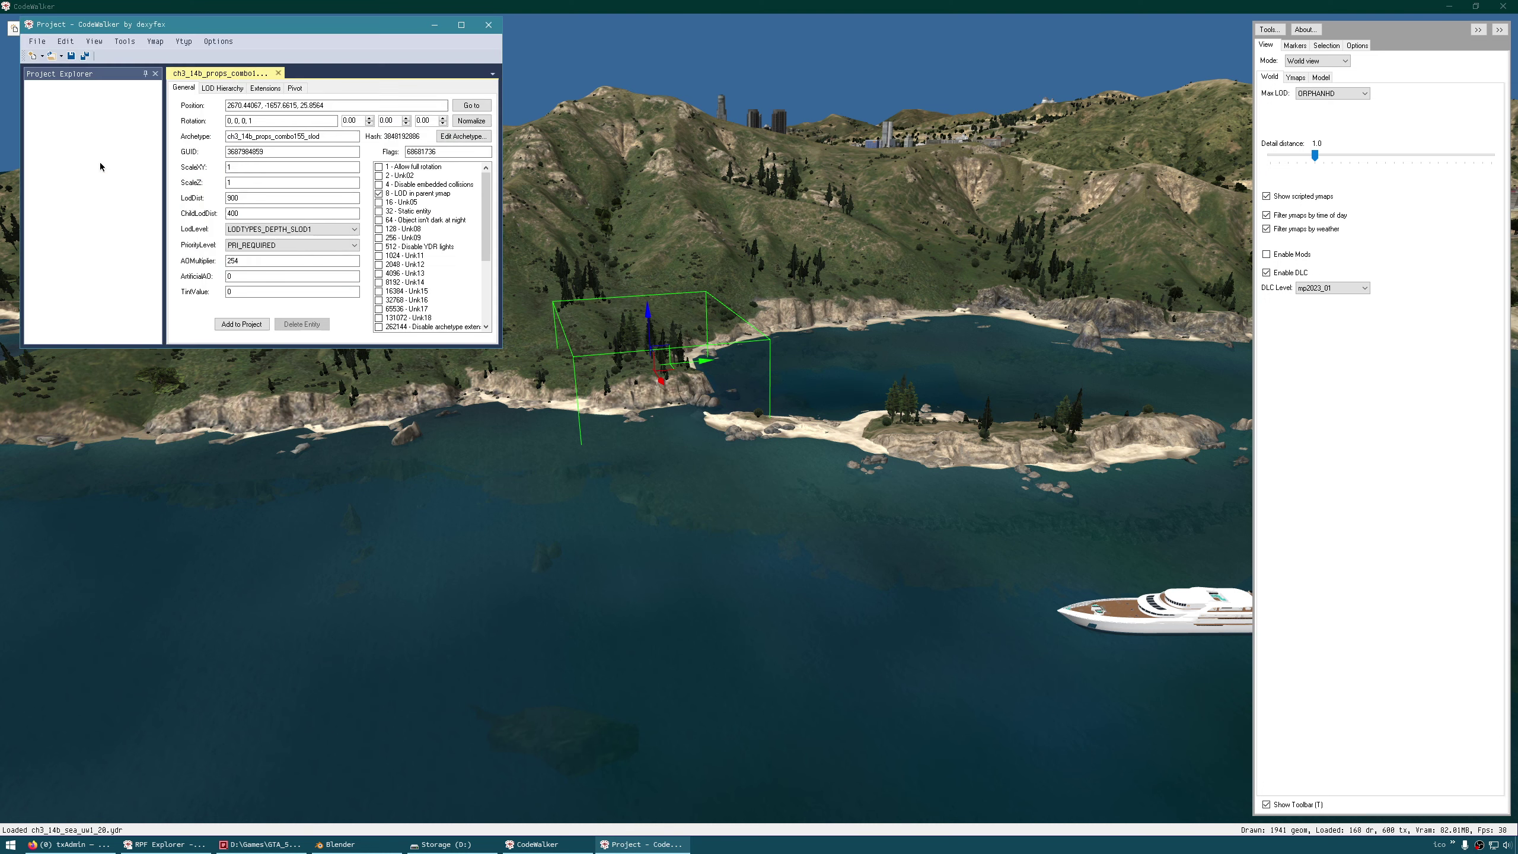
drag(306, 26, 302, 173)
Set the camera's field of view to 1.35.
click(1357, 46)
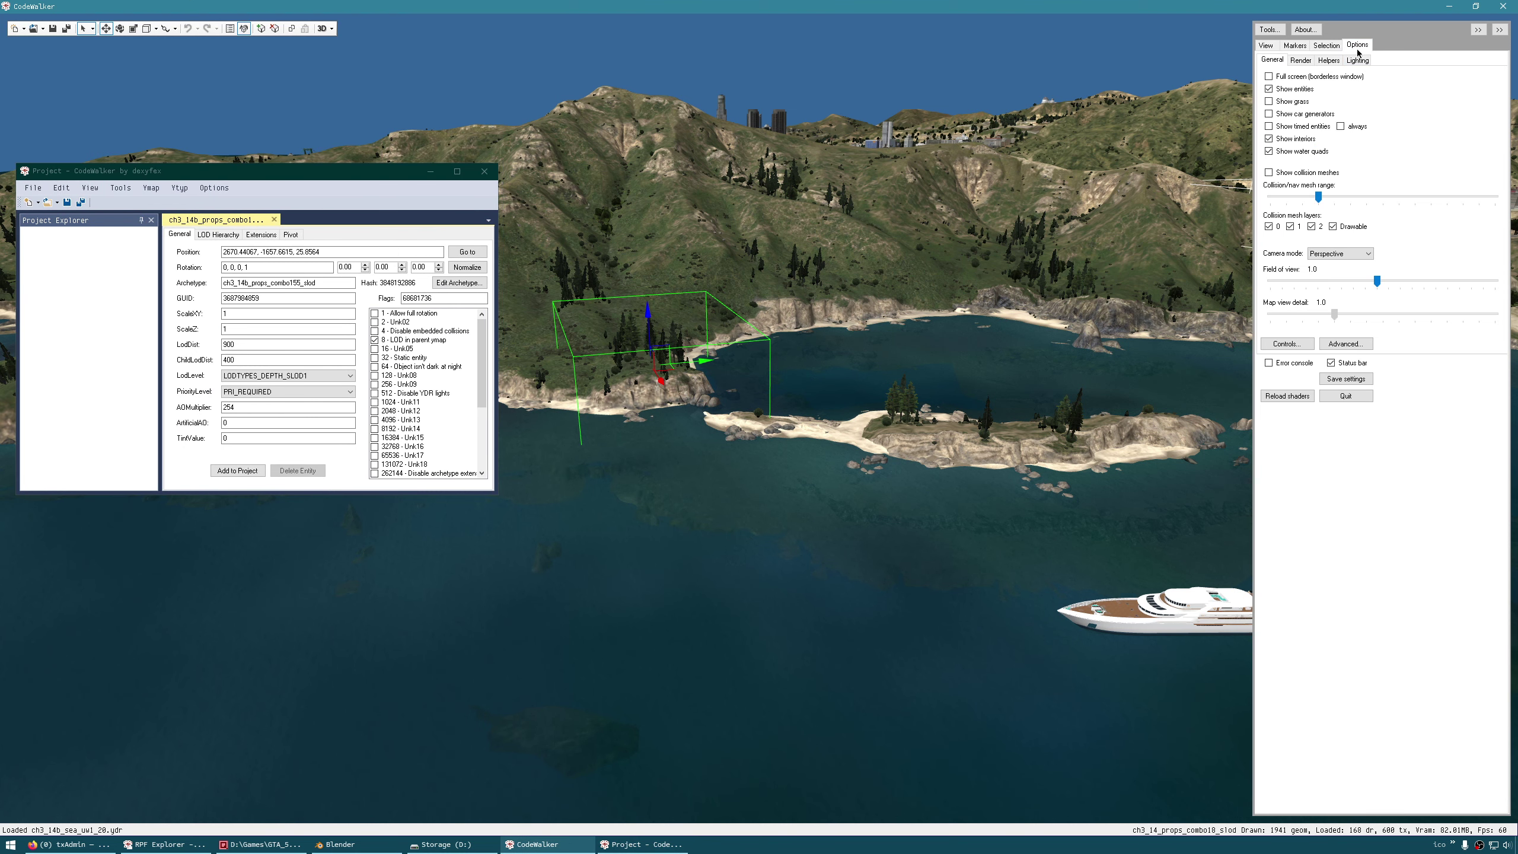
drag(1376, 281, 1418, 281)
drag(755, 583, 762, 583)
key(w)
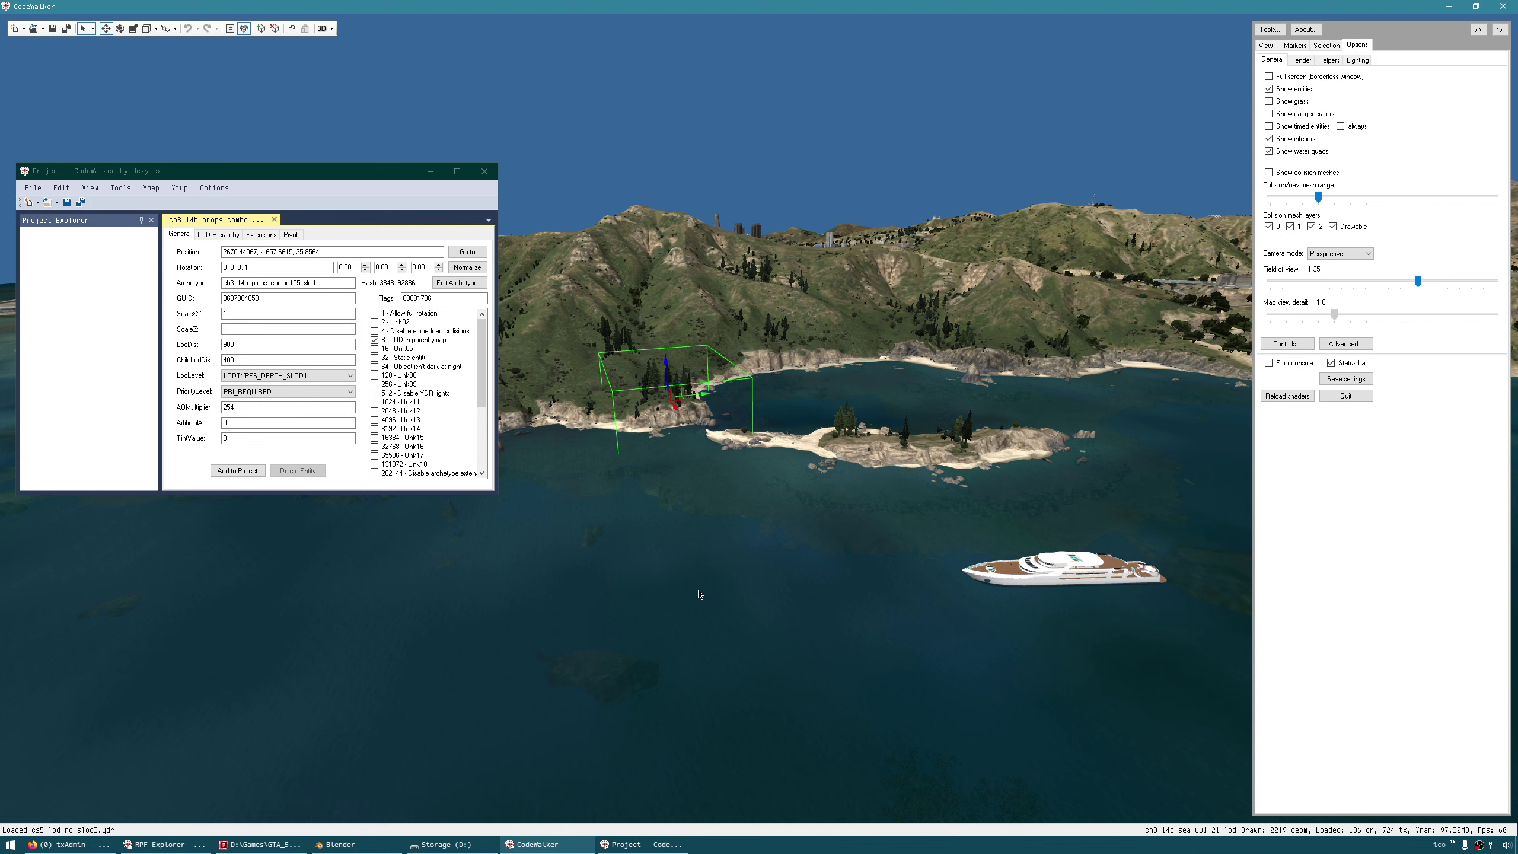
scroll(698, 589, up, 3)
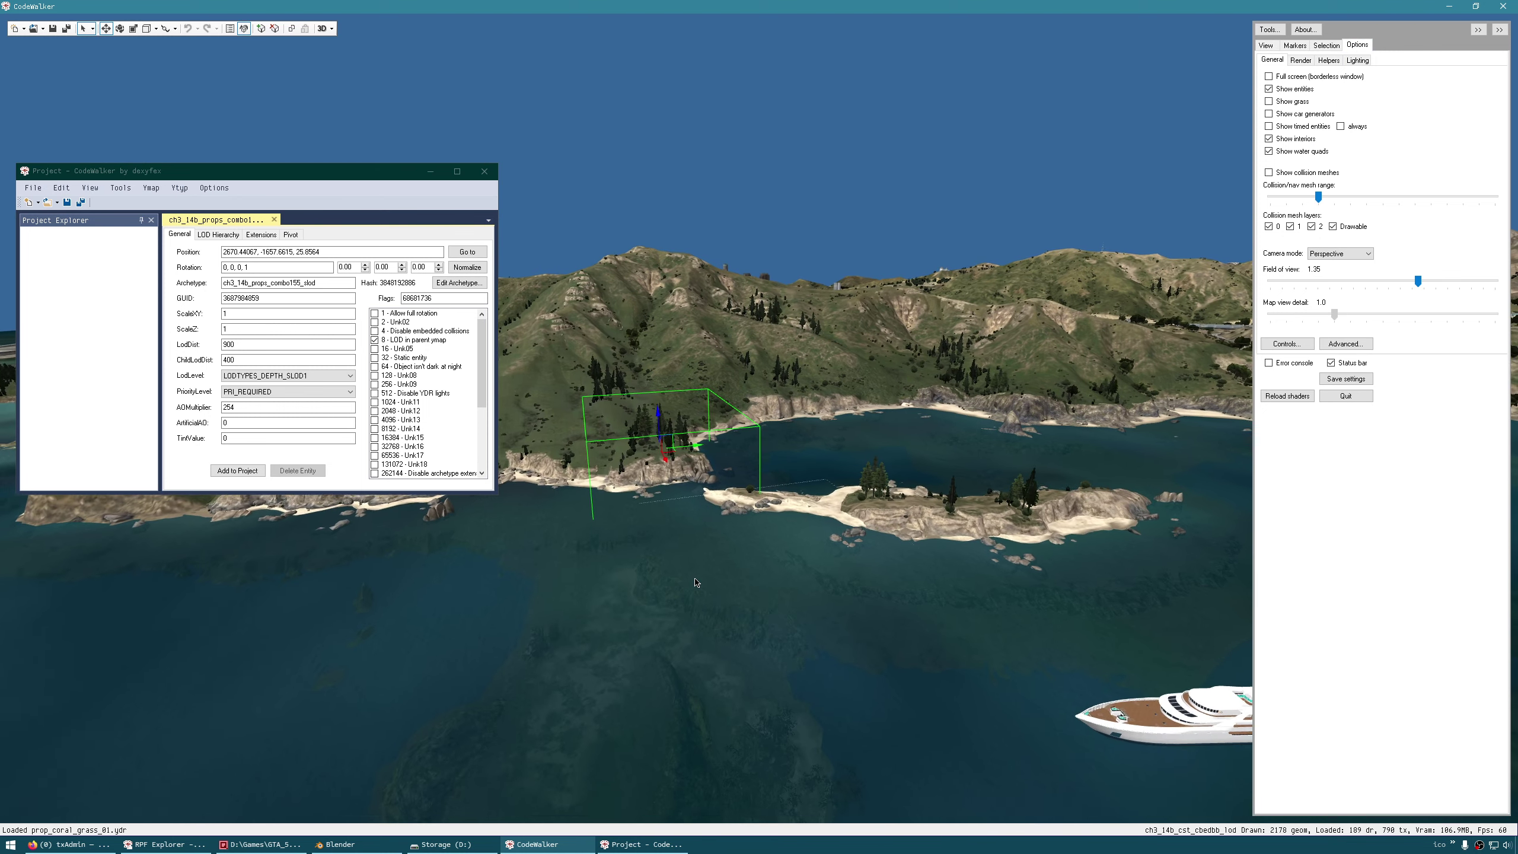
scroll(680, 531, up, 2)
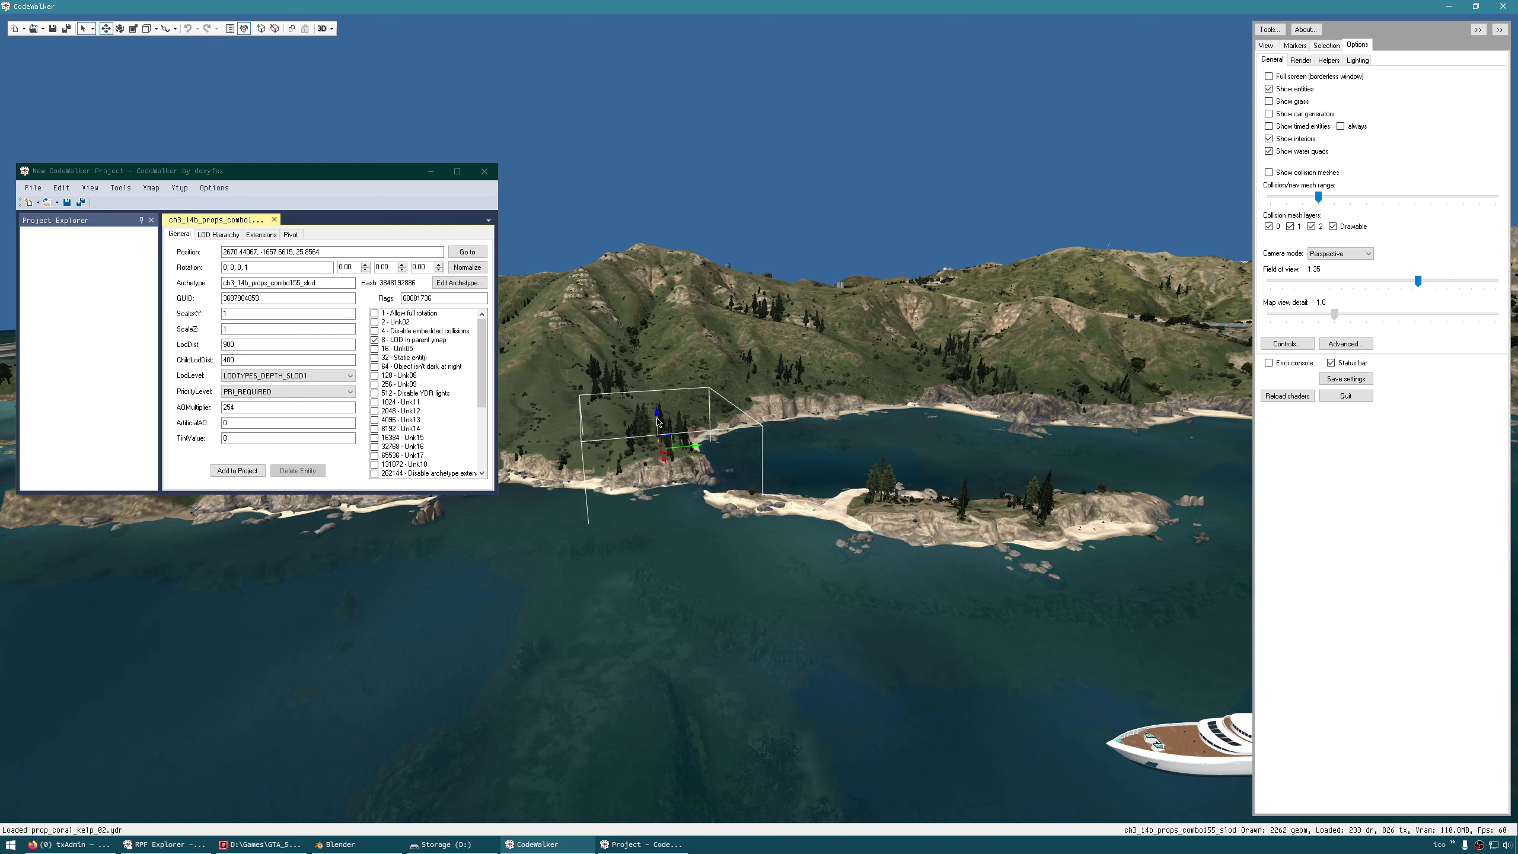
Raise the selected tree SLOD entity vertically to a Z position of about 57.5.
drag(658, 422, 662, 393)
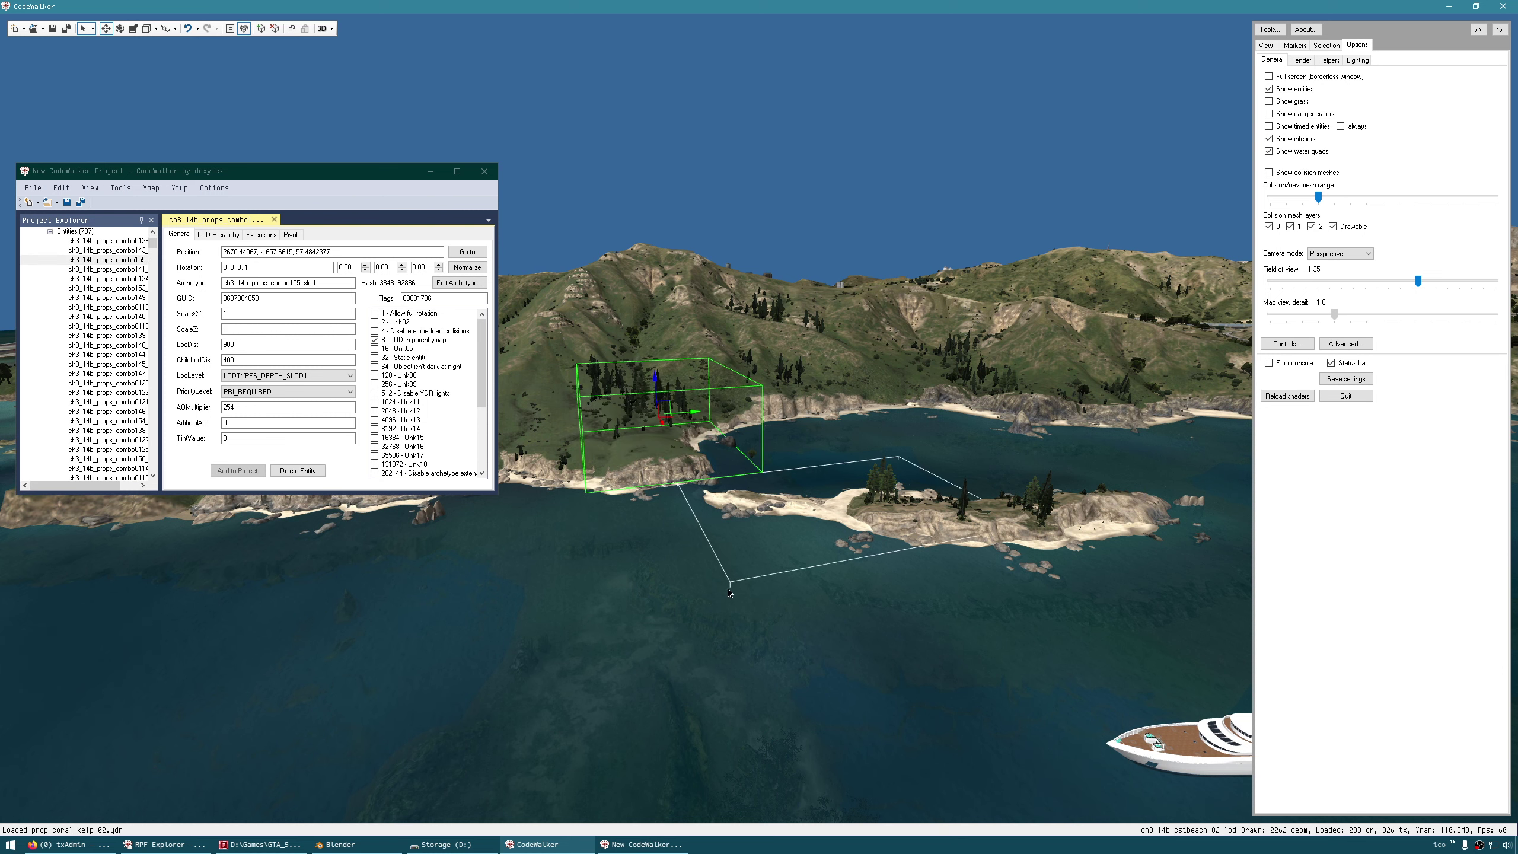
scroll(728, 593, up, 3)
scroll(728, 593, down, 4)
drag(729, 593, 1143, 398)
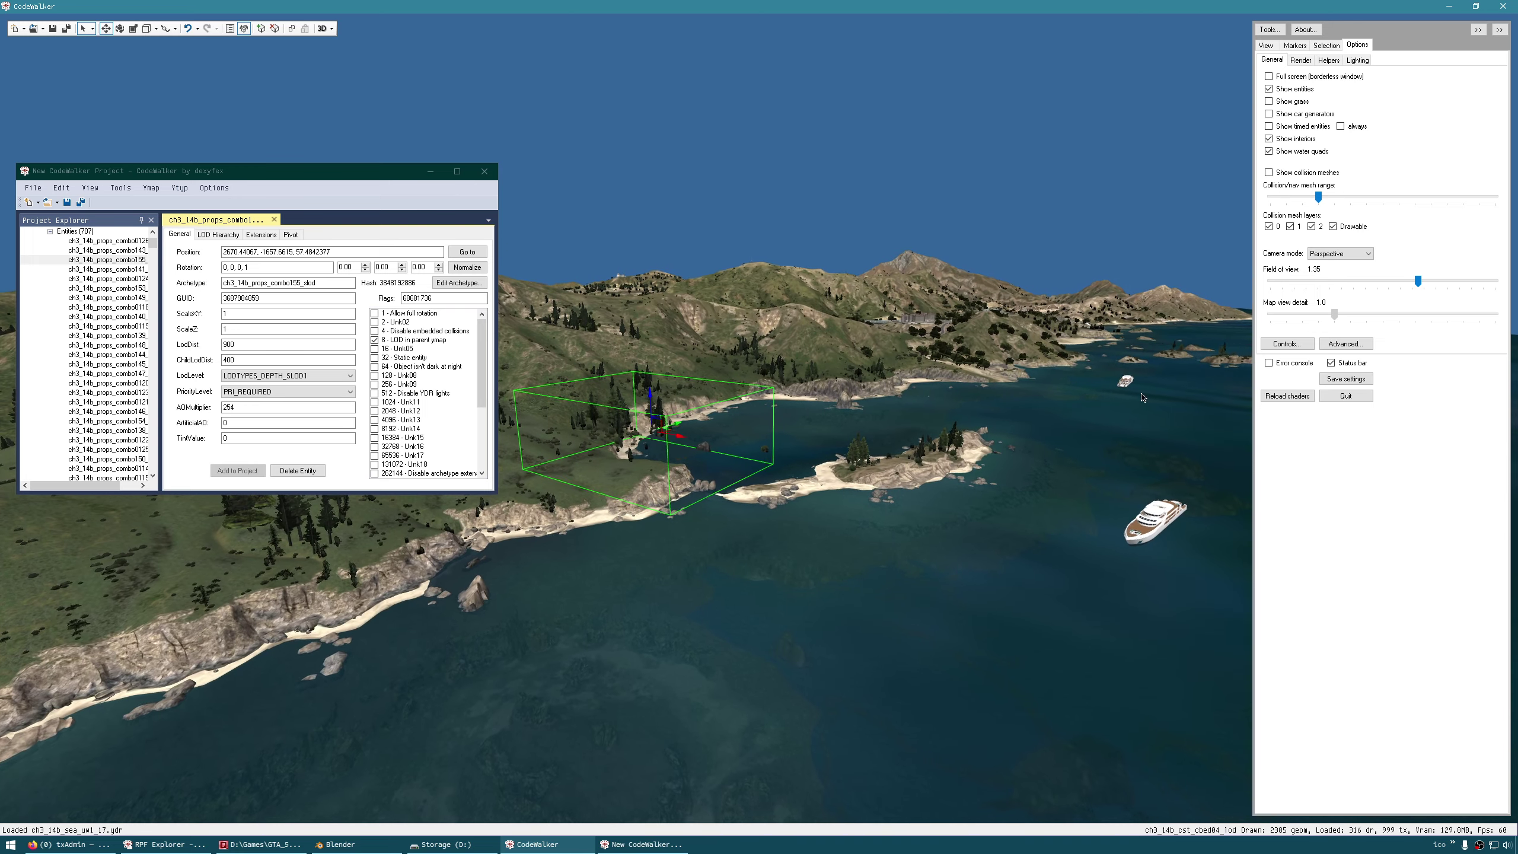
Set the field of view to 0.43 and adjust the SLOD entity's height to a Z position of about 62.5.
drag(1419, 283, 1309, 281)
drag(859, 577, 836, 572)
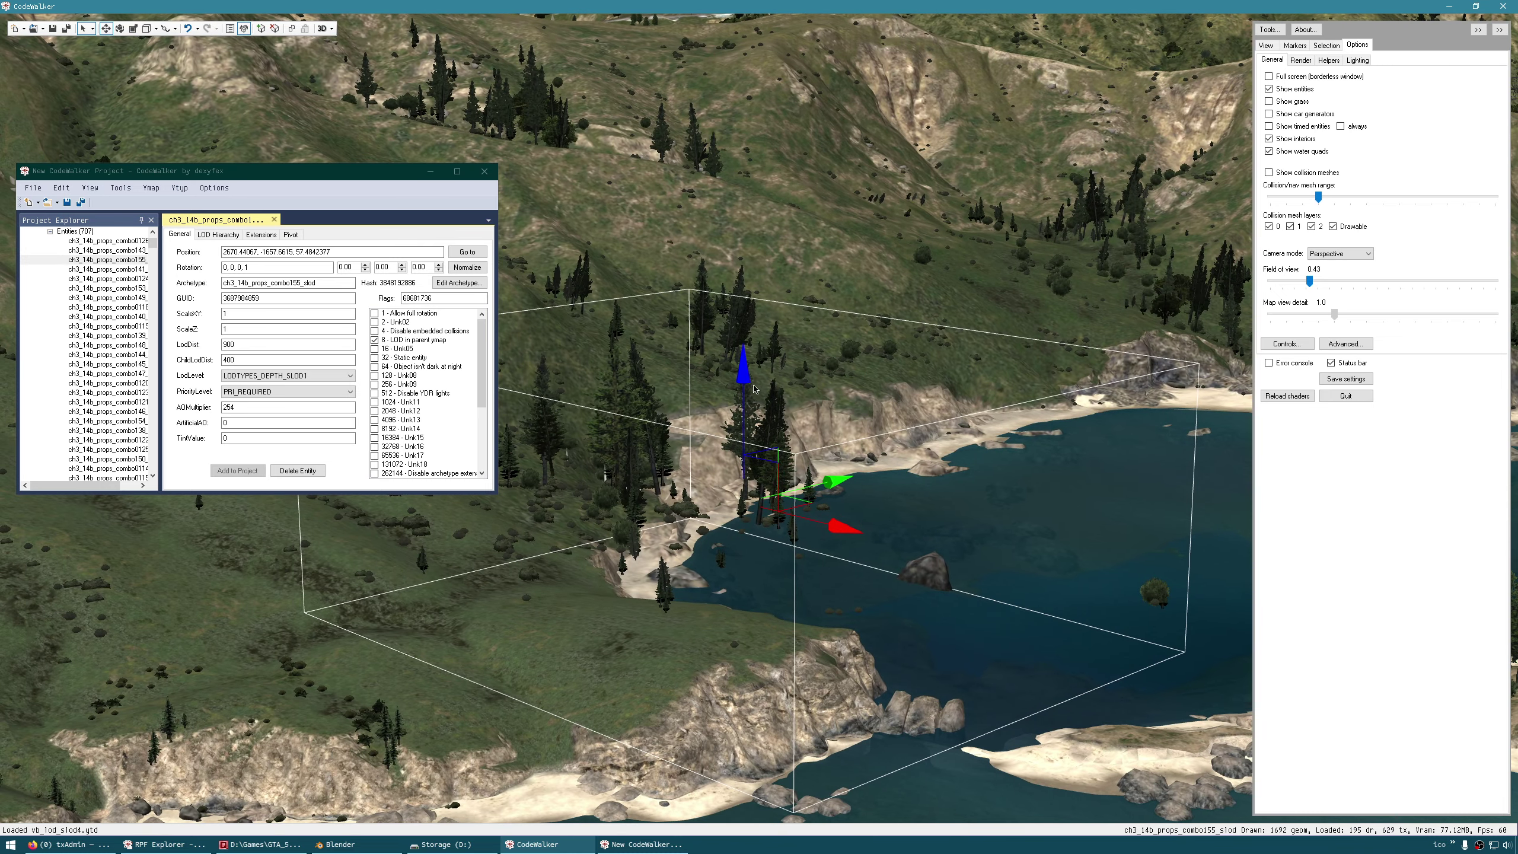
drag(746, 379, 746, 327)
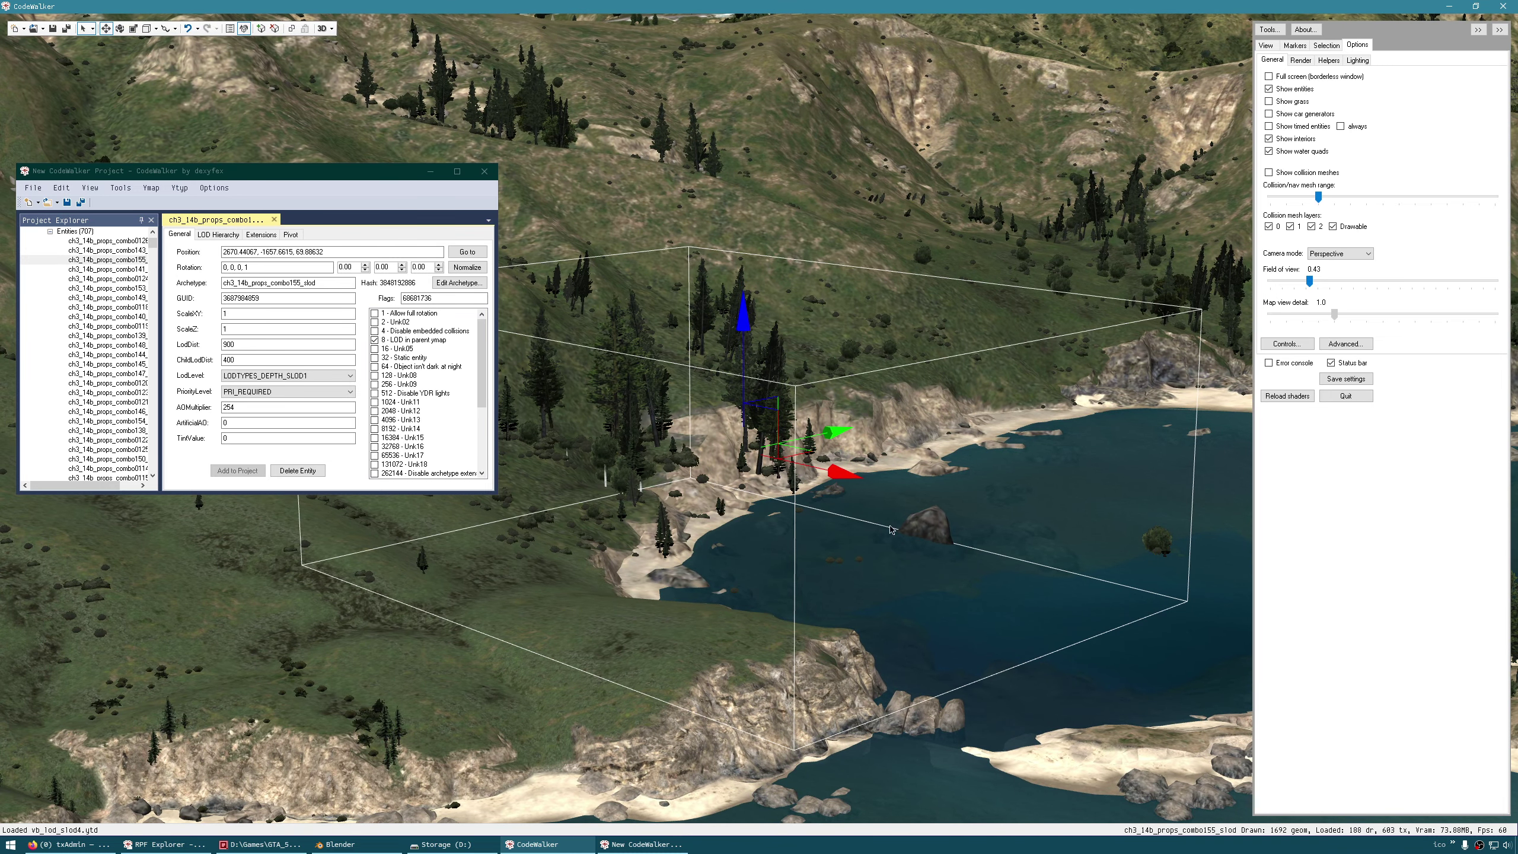
key(a)
drag(741, 679, 920, 402)
drag(940, 586, 872, 544)
key(d)
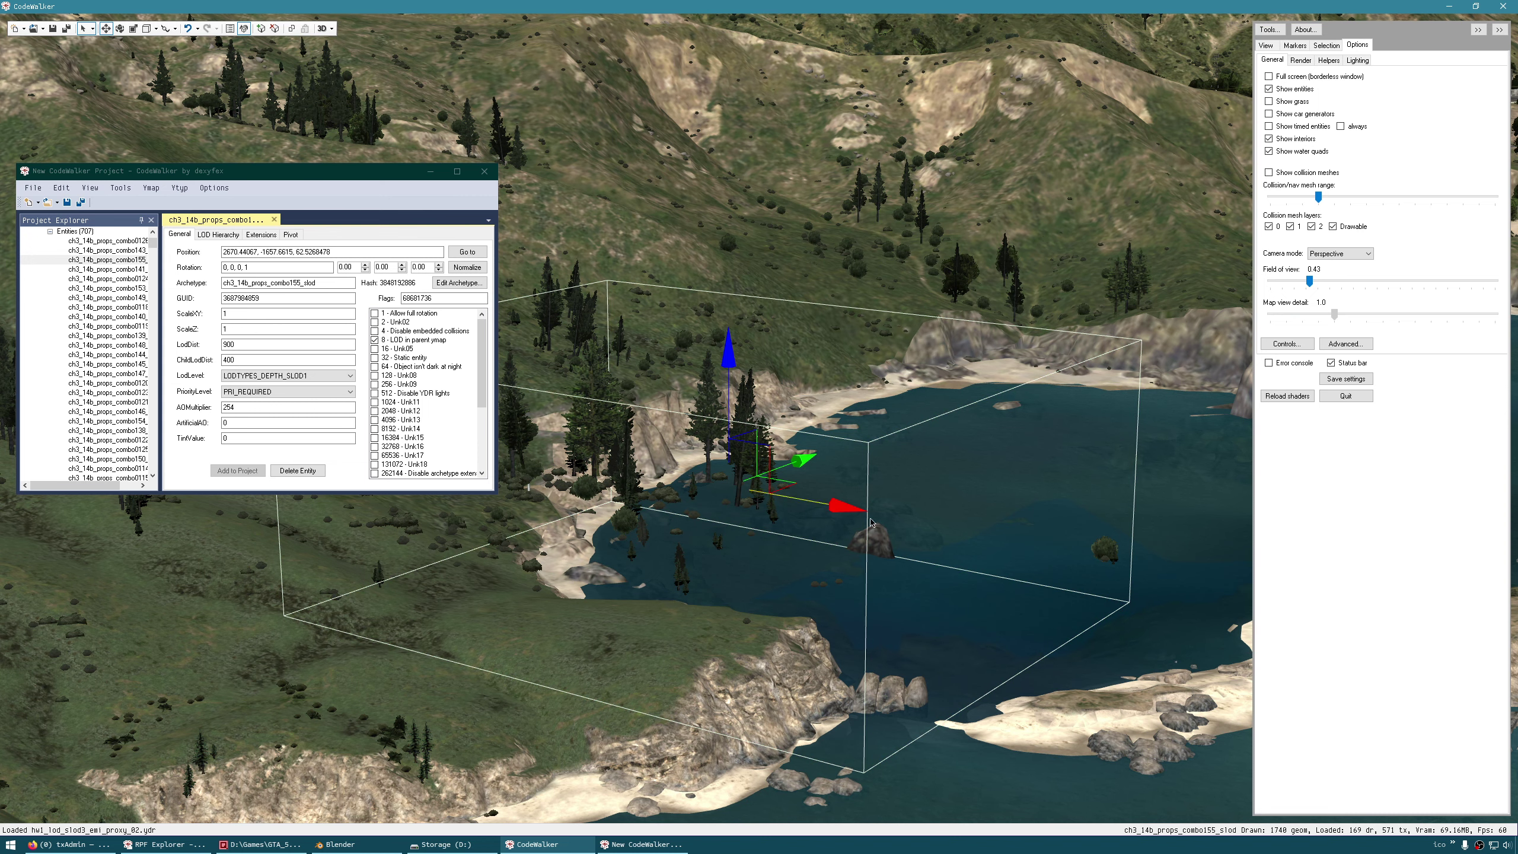
mouse_move(774, 618)
mouse_down()
mouse_move(827, 624)
mouse_move(795, 624)
mouse_up()
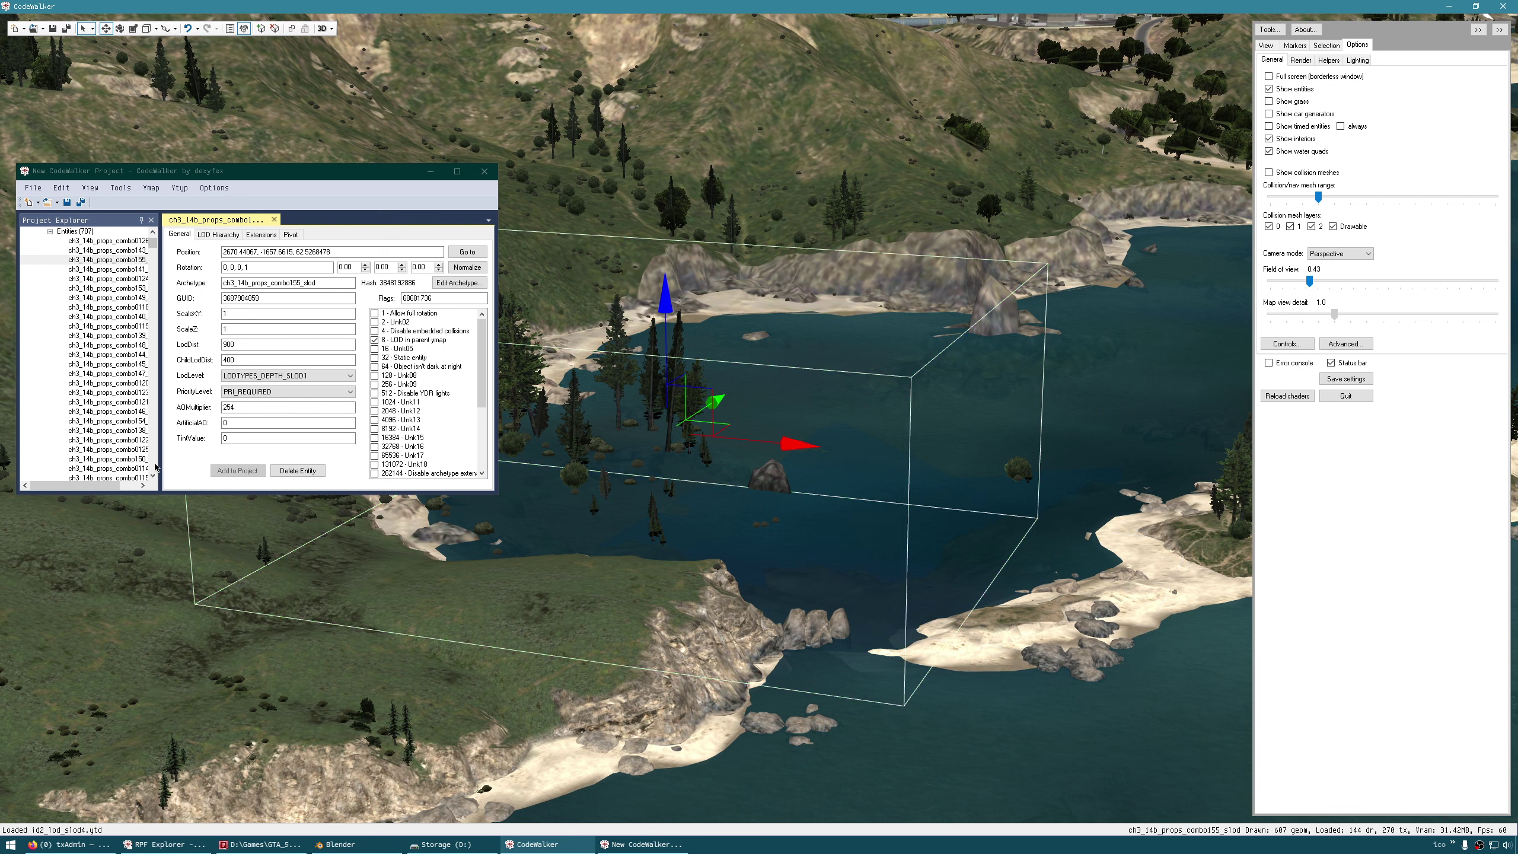
Widen the Project Explorer pane and the project window enough to fit the full entity names and properties.
drag(161, 474, 269, 460)
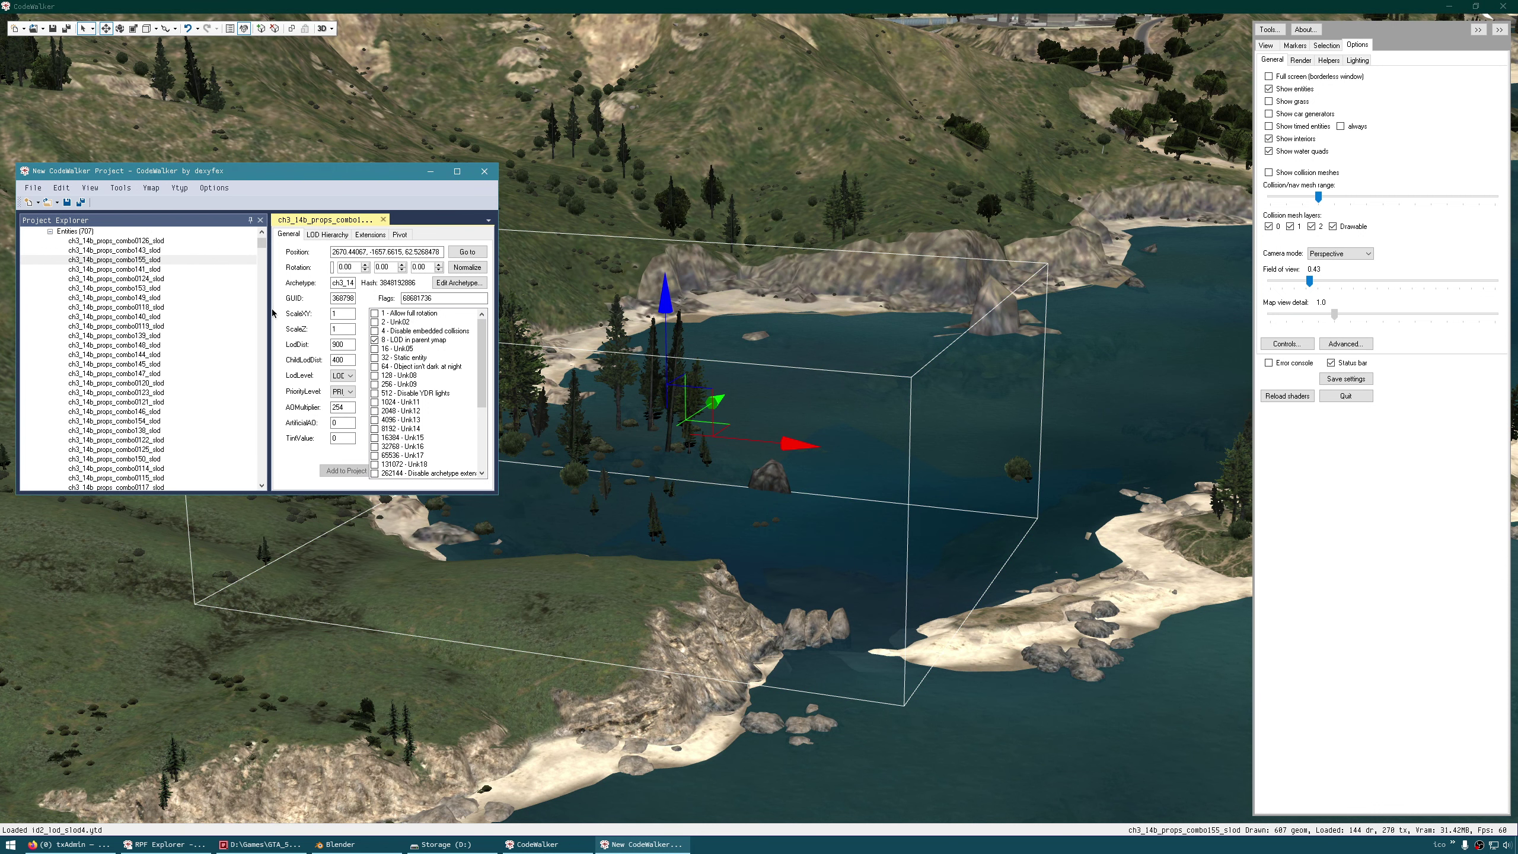
drag(500, 368, 715, 368)
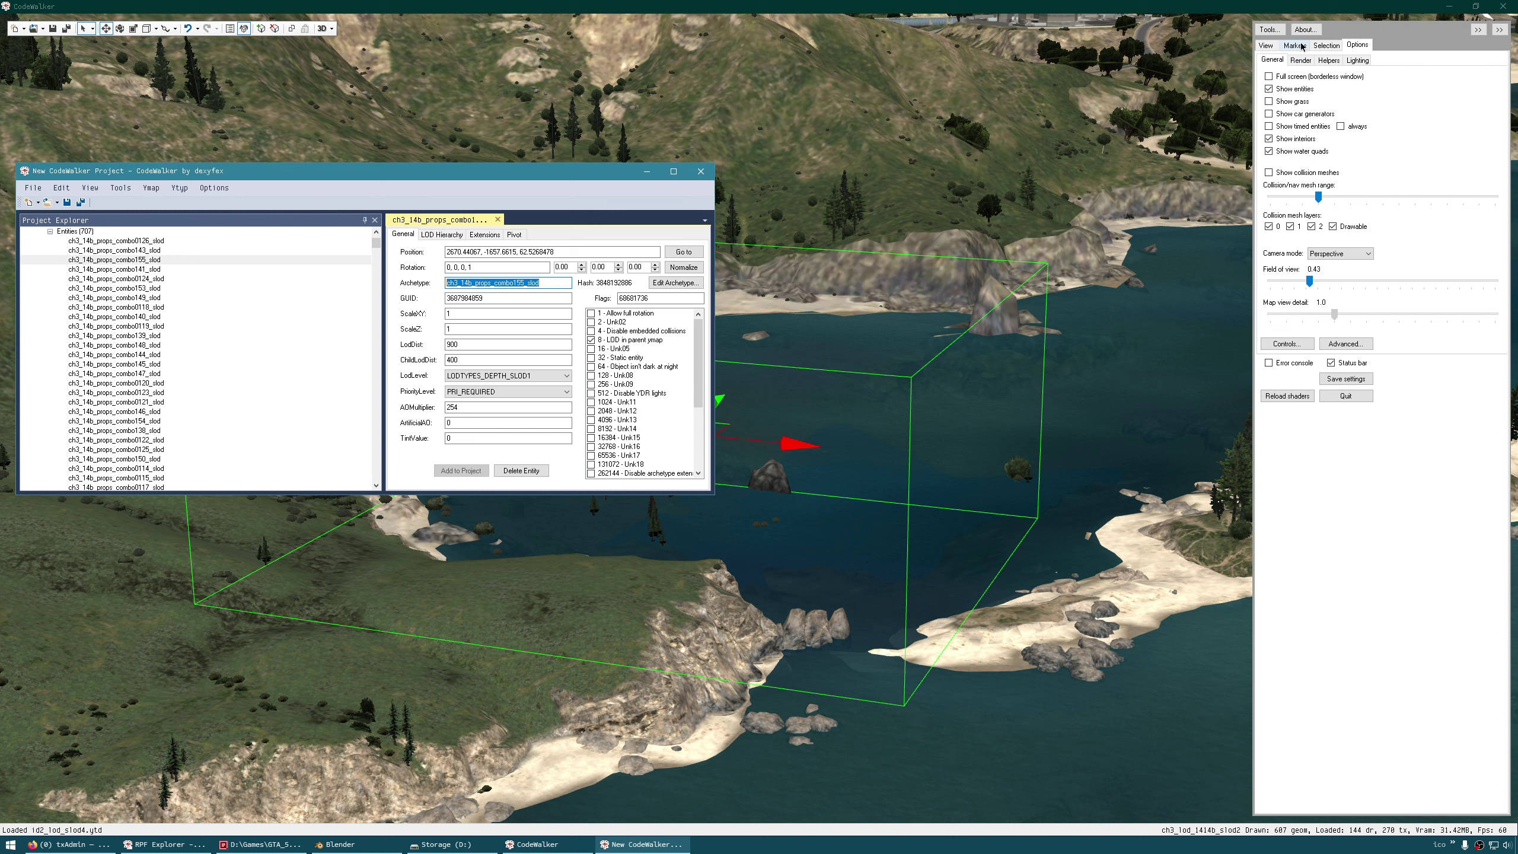
Copy the selected entity's name from its selection details and search RPF Explorer for ch3_14b_props_combo155_slod.
click(1327, 46)
drag(1390, 95, 1249, 130)
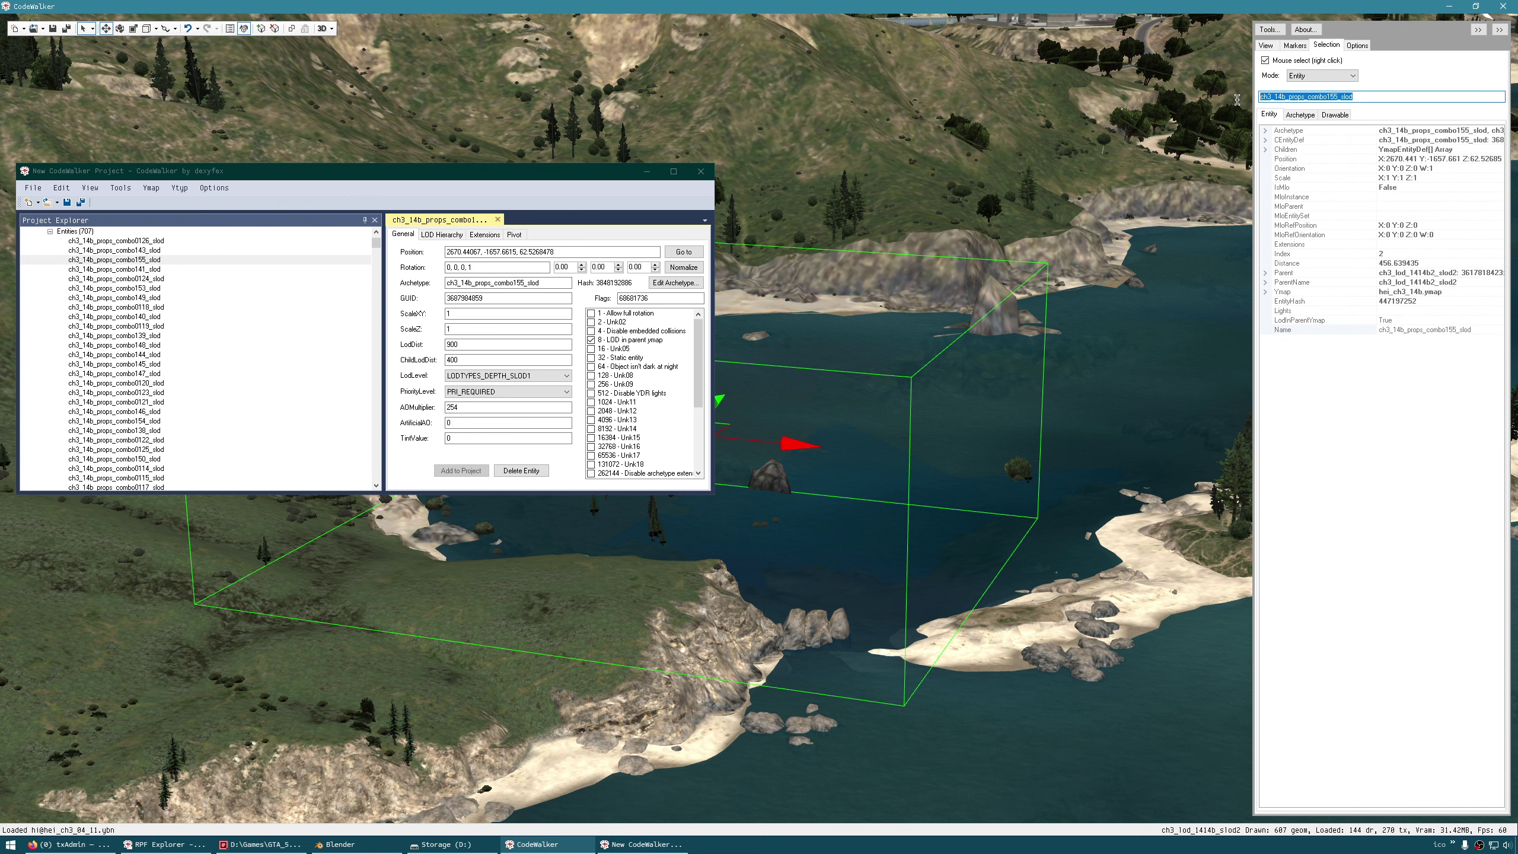
click(142, 846)
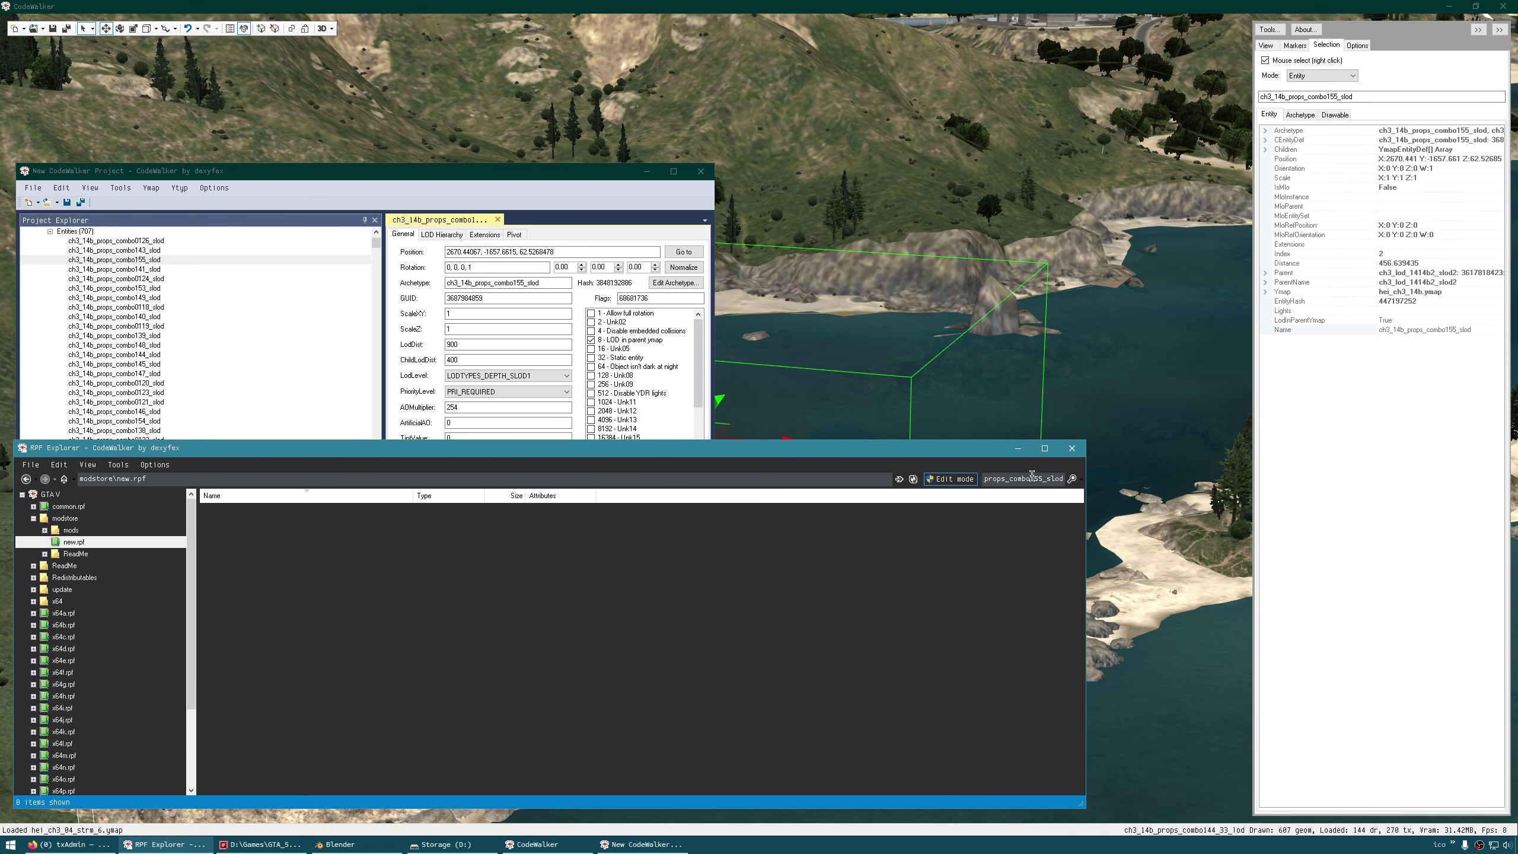
key(Return)
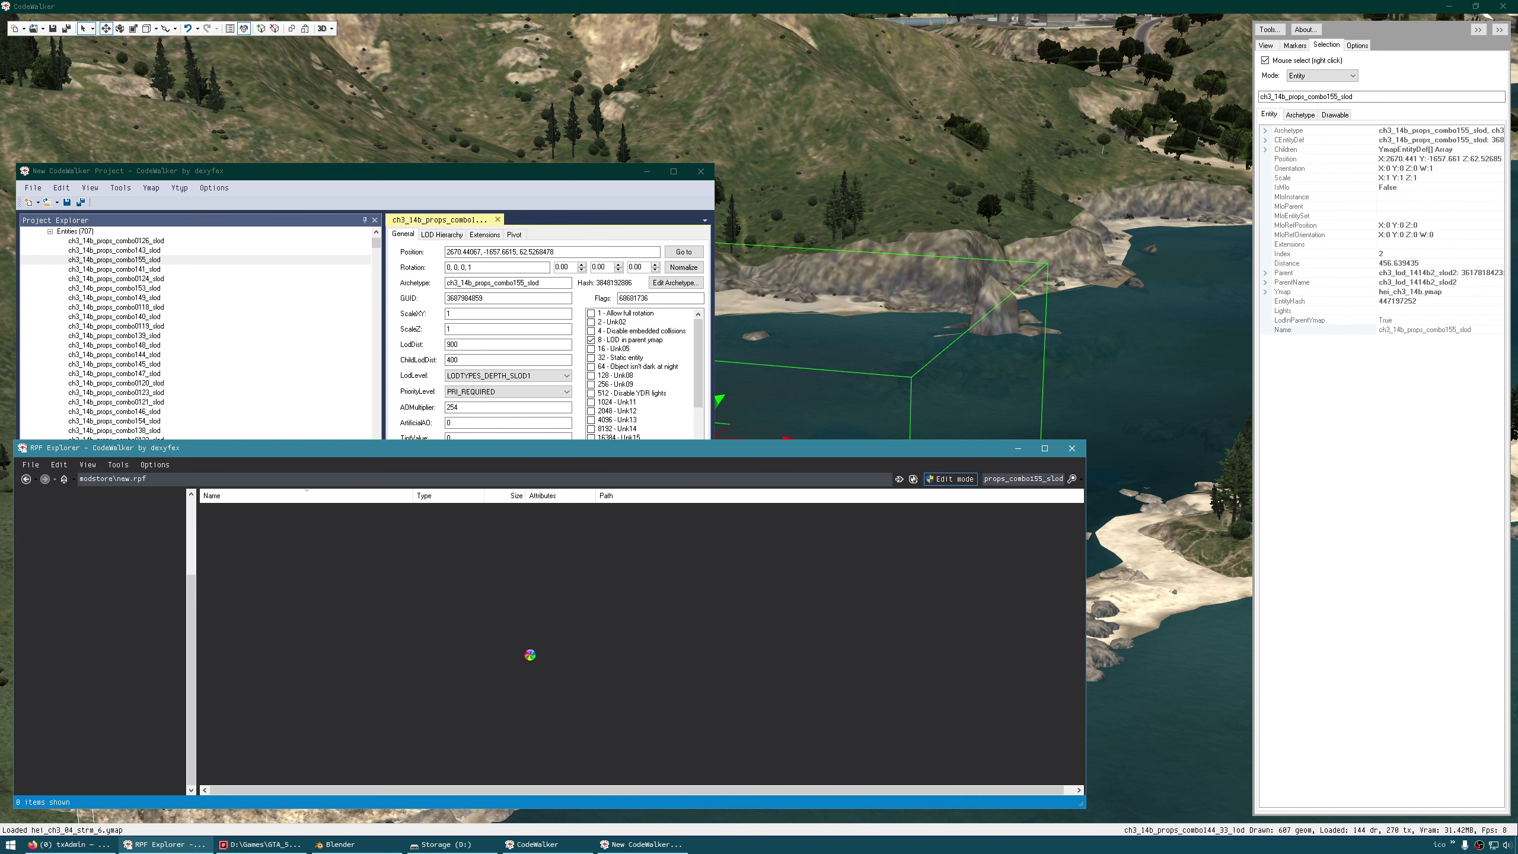
Open ch3_14b_props_combo155_slod_children.ydd in the model viewer and inspect its 06_lod rock model.
click(307, 508)
double_click(307, 509)
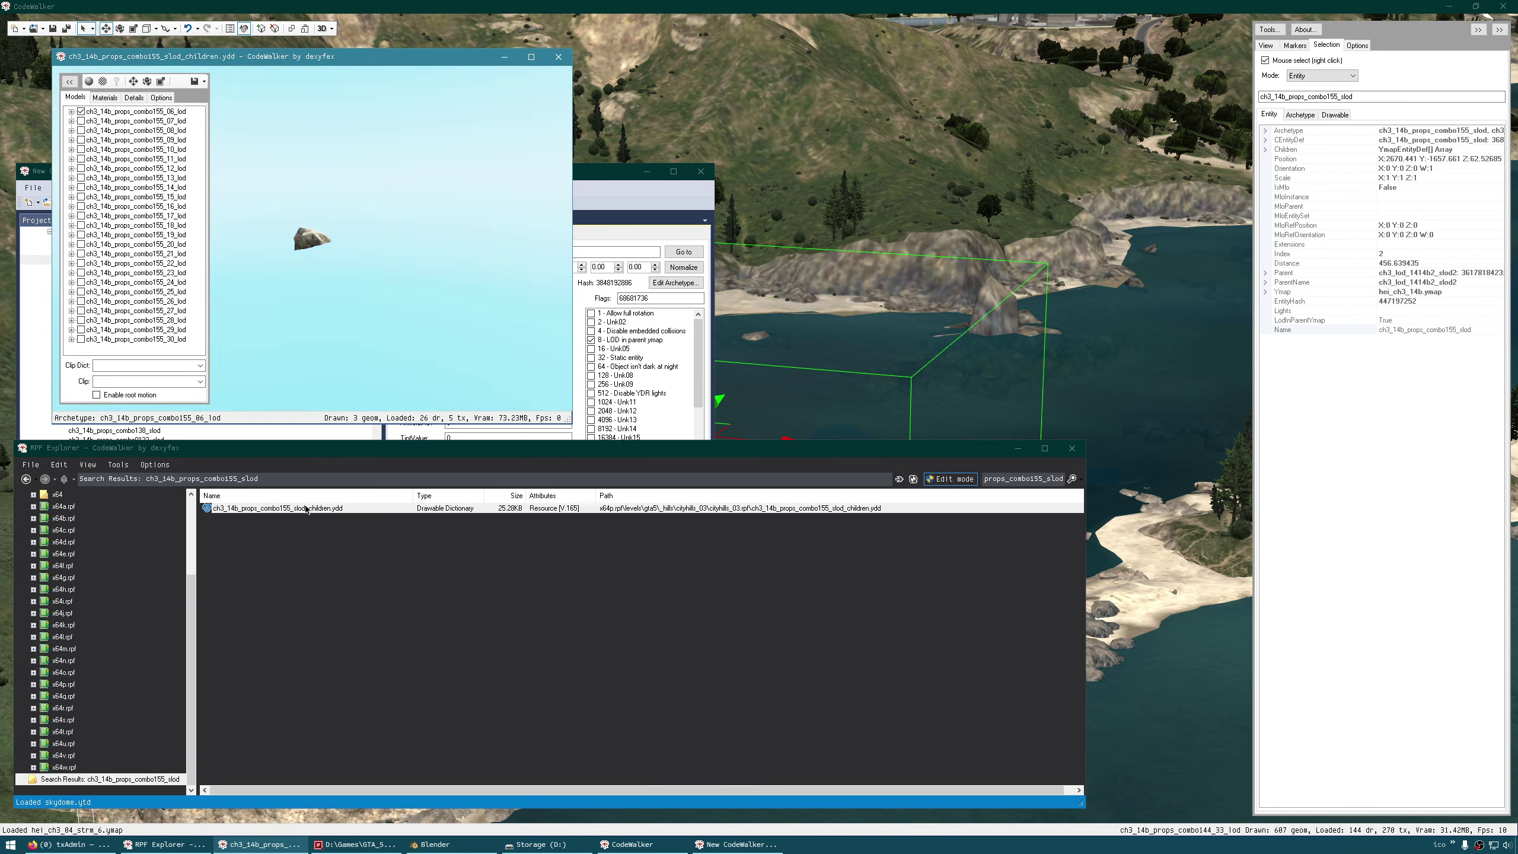
mouse_move(355, 318)
mouse_down()
mouse_move(446, 296)
mouse_move(464, 318)
mouse_move(450, 324)
mouse_move(439, 319)
mouse_move(506, 320)
mouse_move(489, 338)
mouse_up()
key(a)
scroll(450, 324, up, 8)
scroll(416, 308, down, 5)
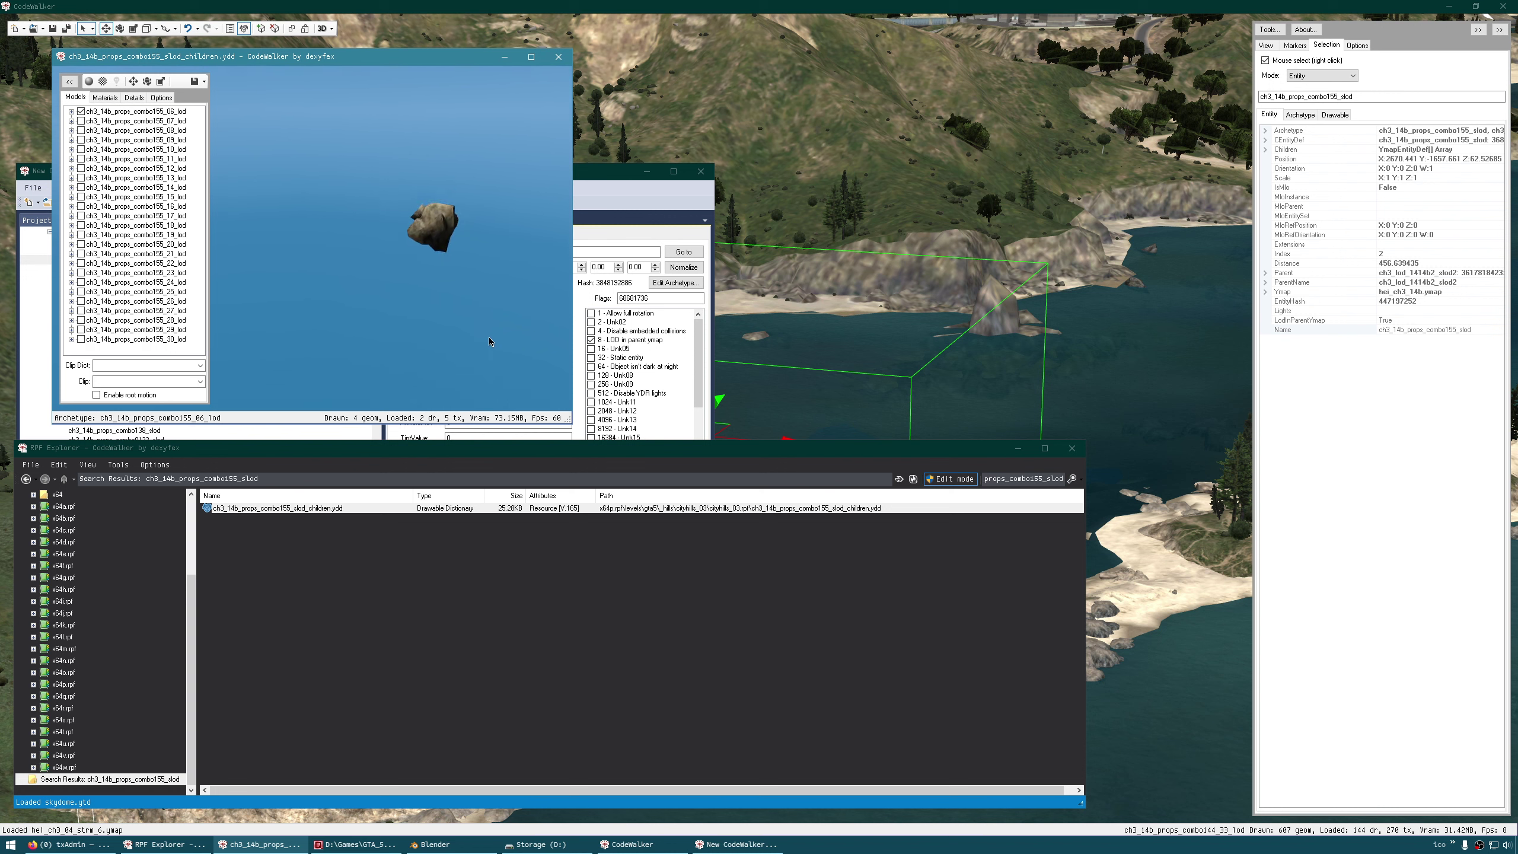
Display more of the drawable dictionary's LOD models alongside 06_lod, from 07_lod down to 24_lod.
click(81, 121)
click(81, 131)
click(81, 159)
click(81, 168)
click(81, 178)
click(81, 188)
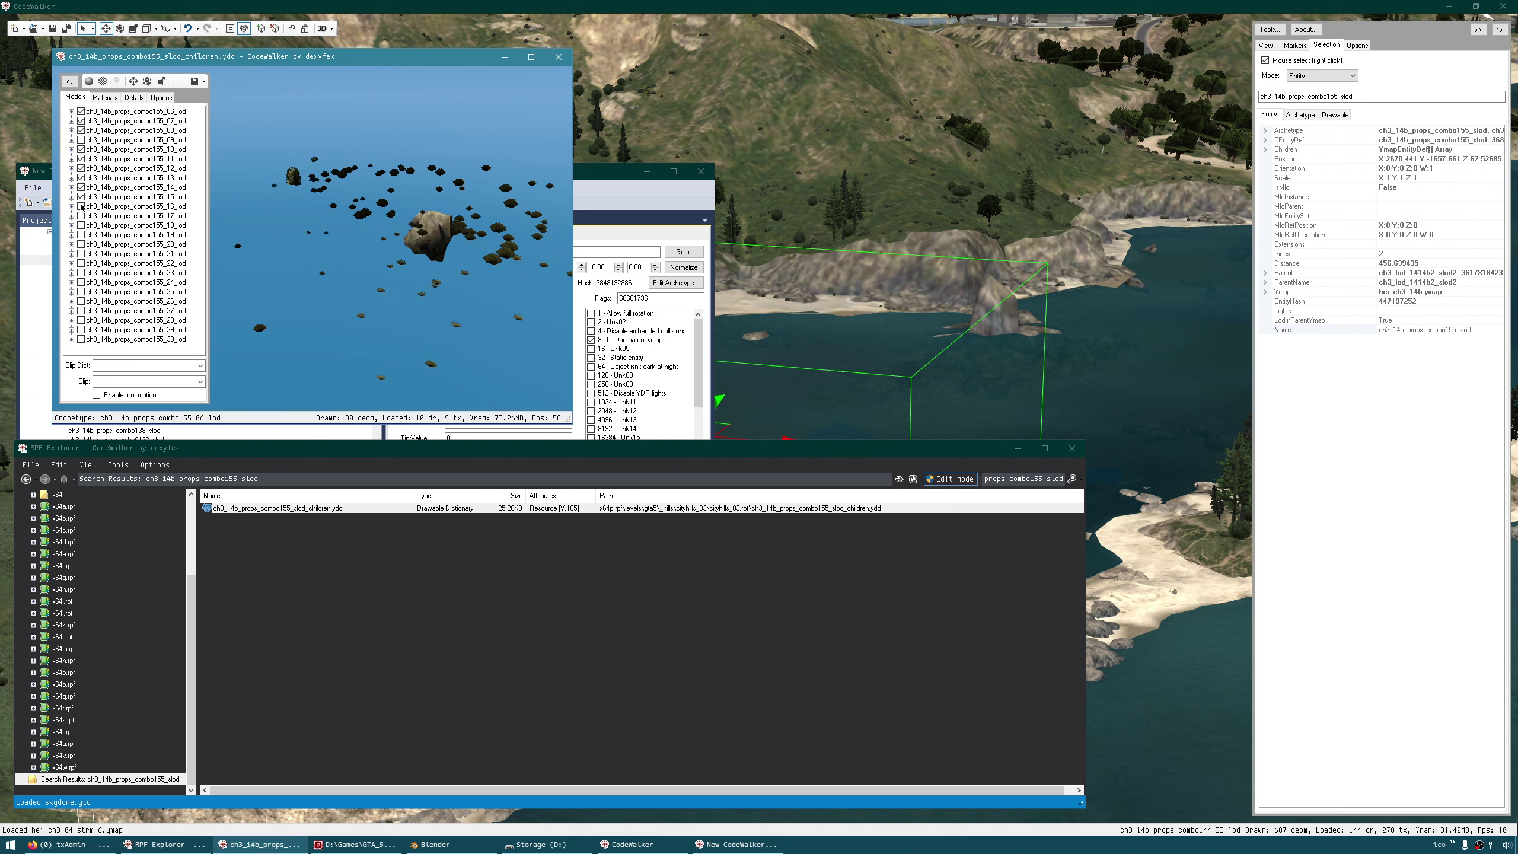
click(81, 206)
click(81, 225)
click(81, 235)
click(81, 244)
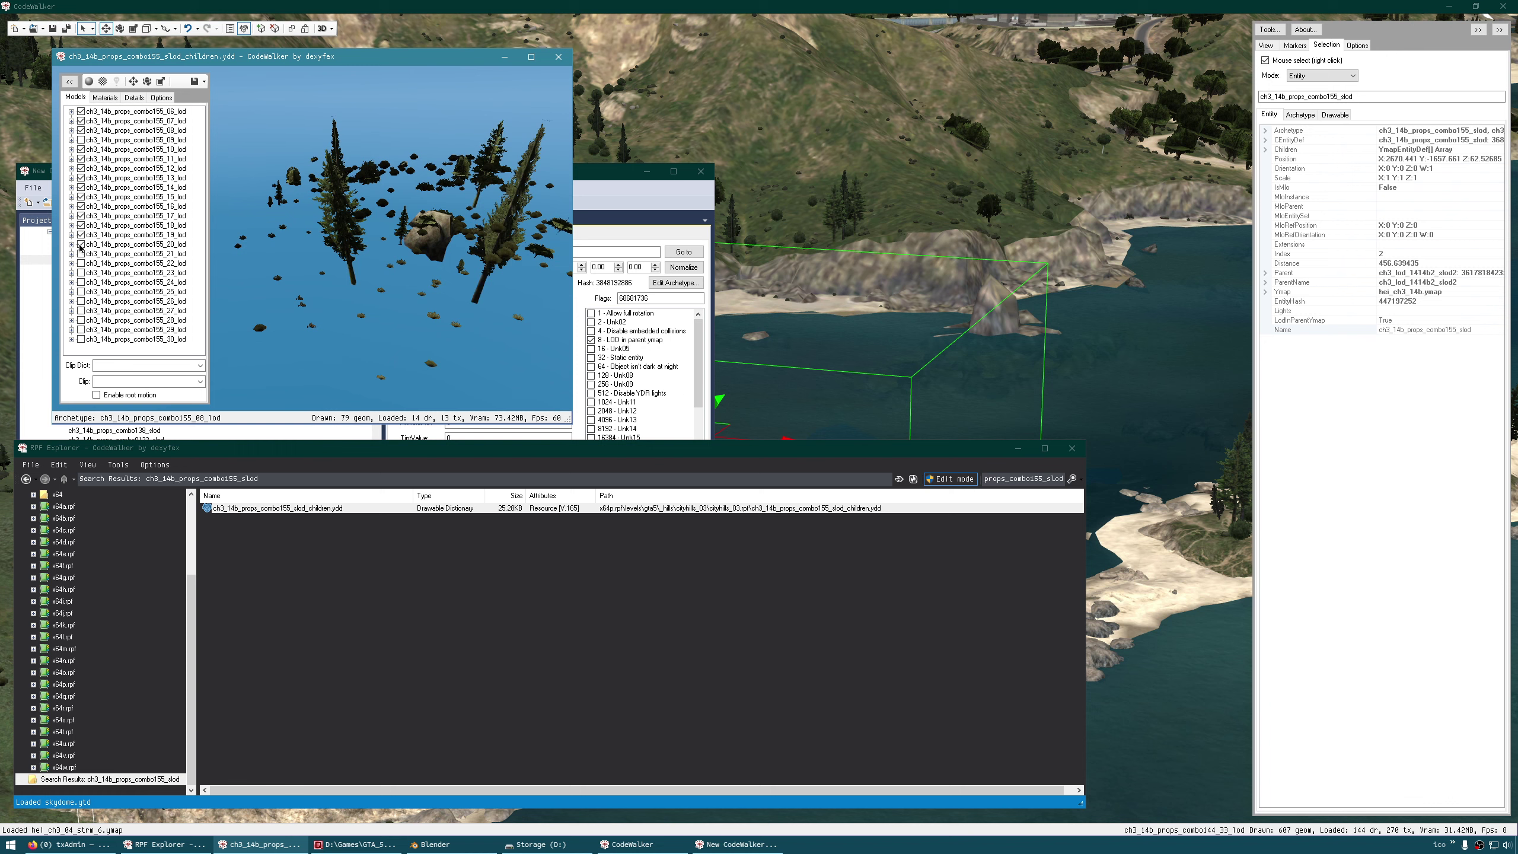
click(81, 254)
click(82, 264)
click(81, 273)
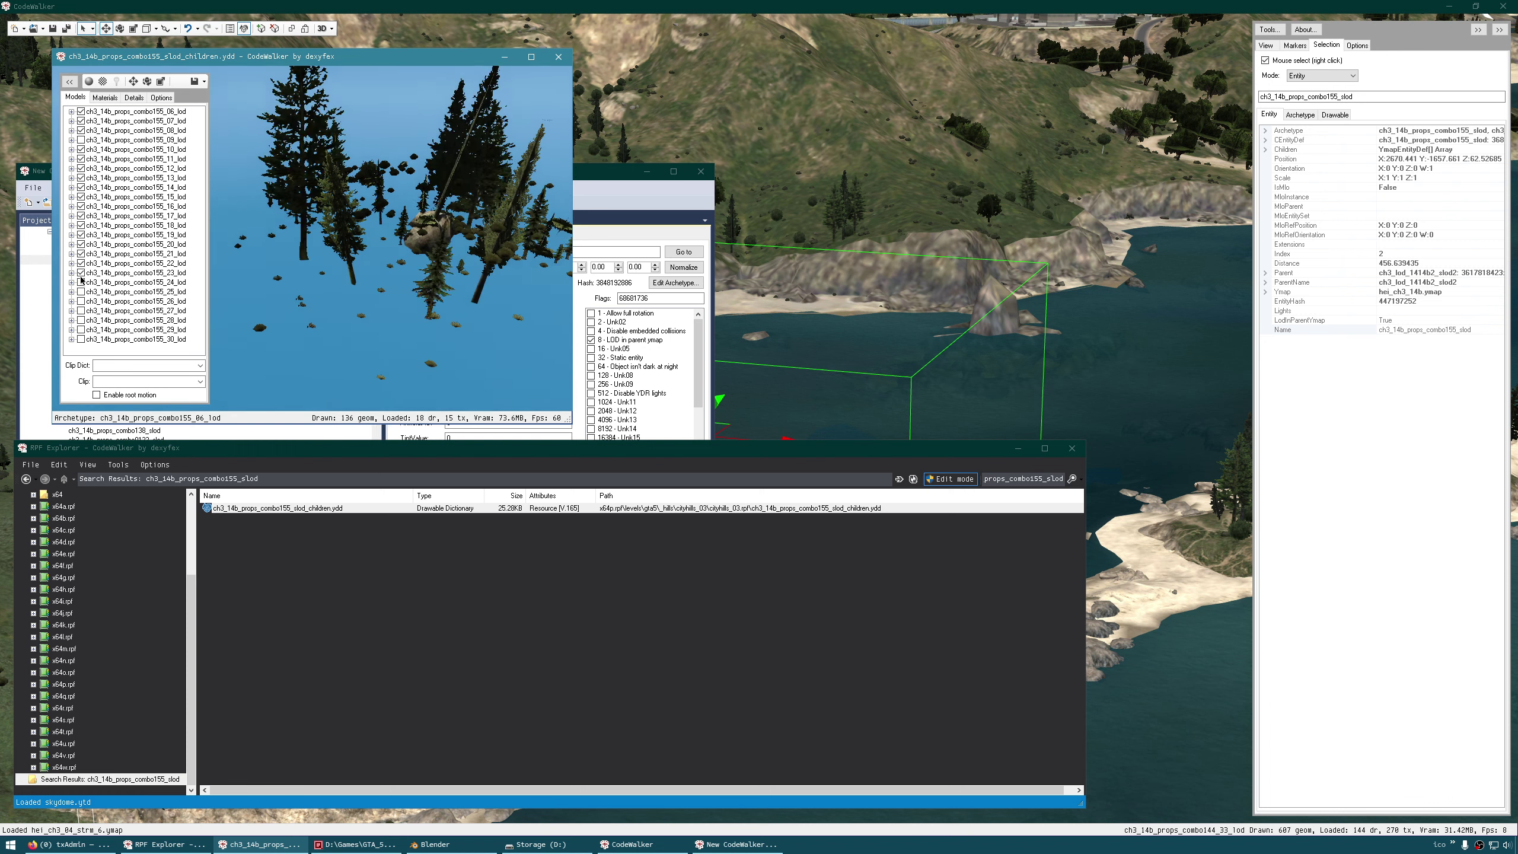
click(81, 283)
Examine the displayed trees and rocks from several angles and close the model viewer.
scroll(381, 246, down, 6)
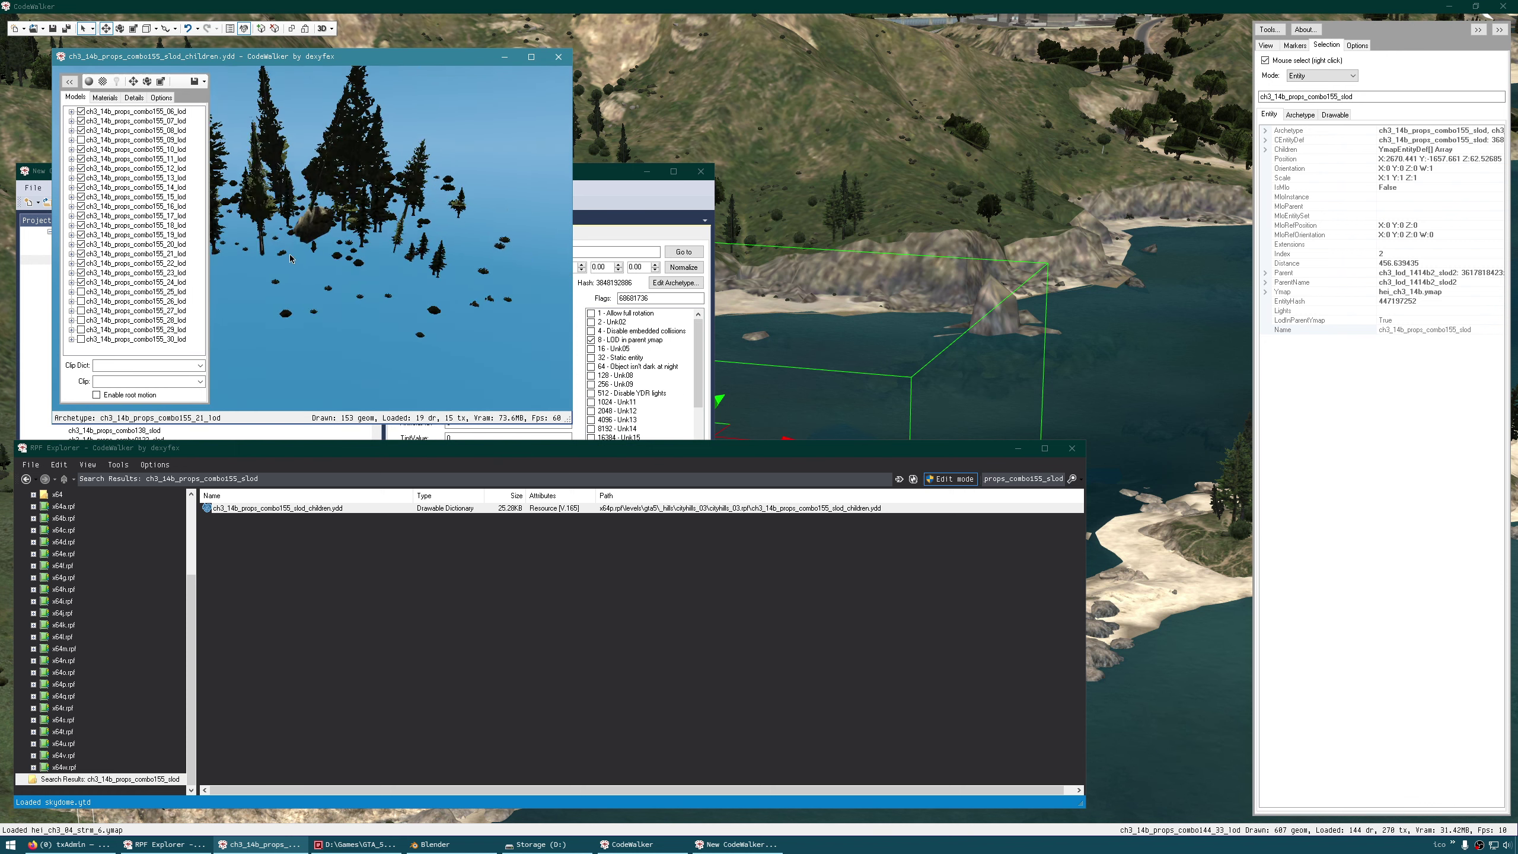
drag(381, 246, 409, 216)
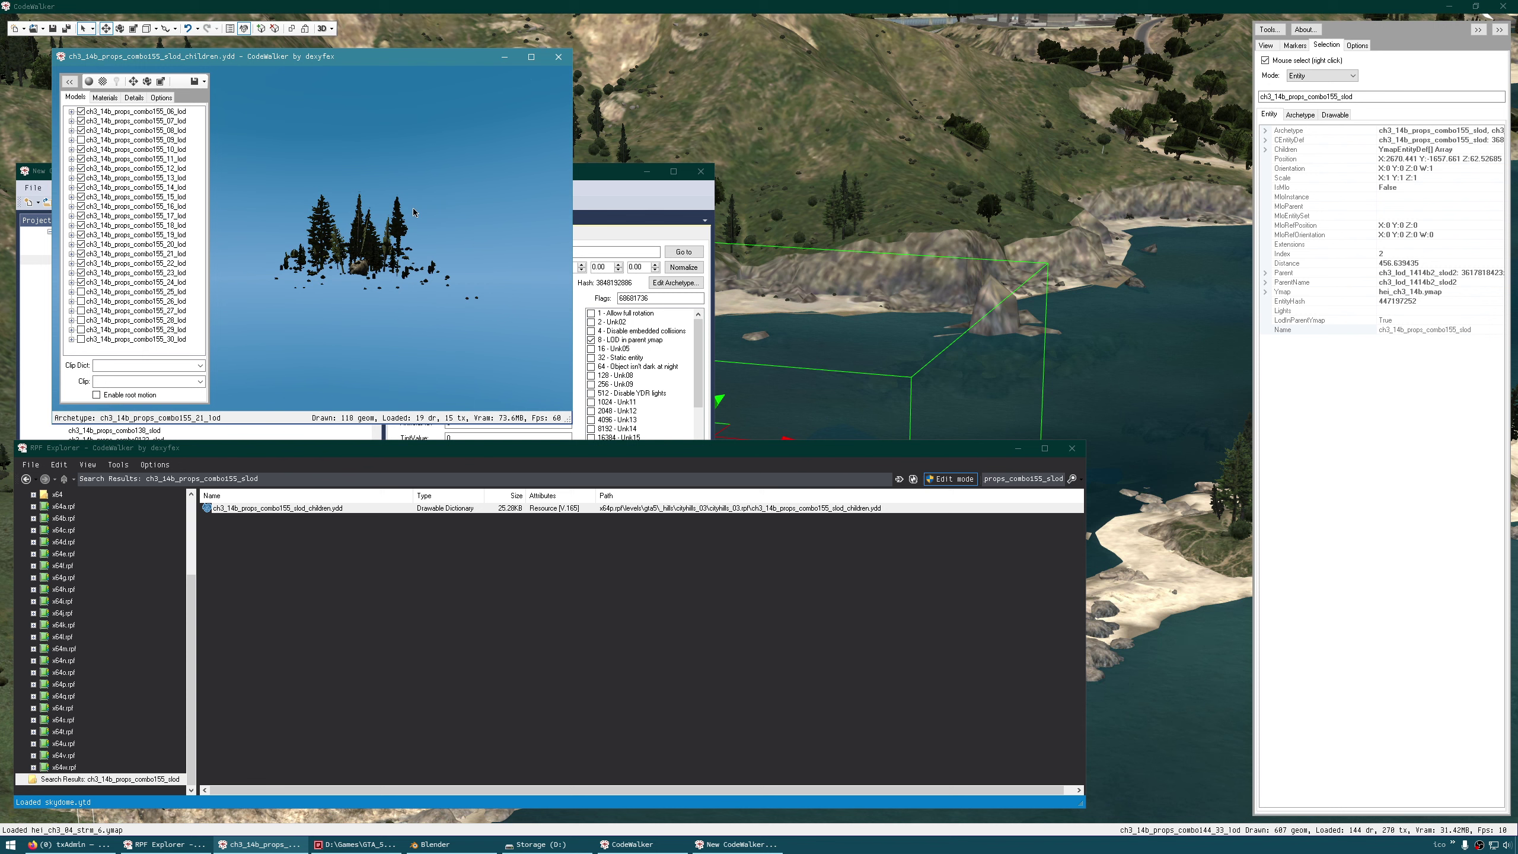
drag(389, 262, 332, 261)
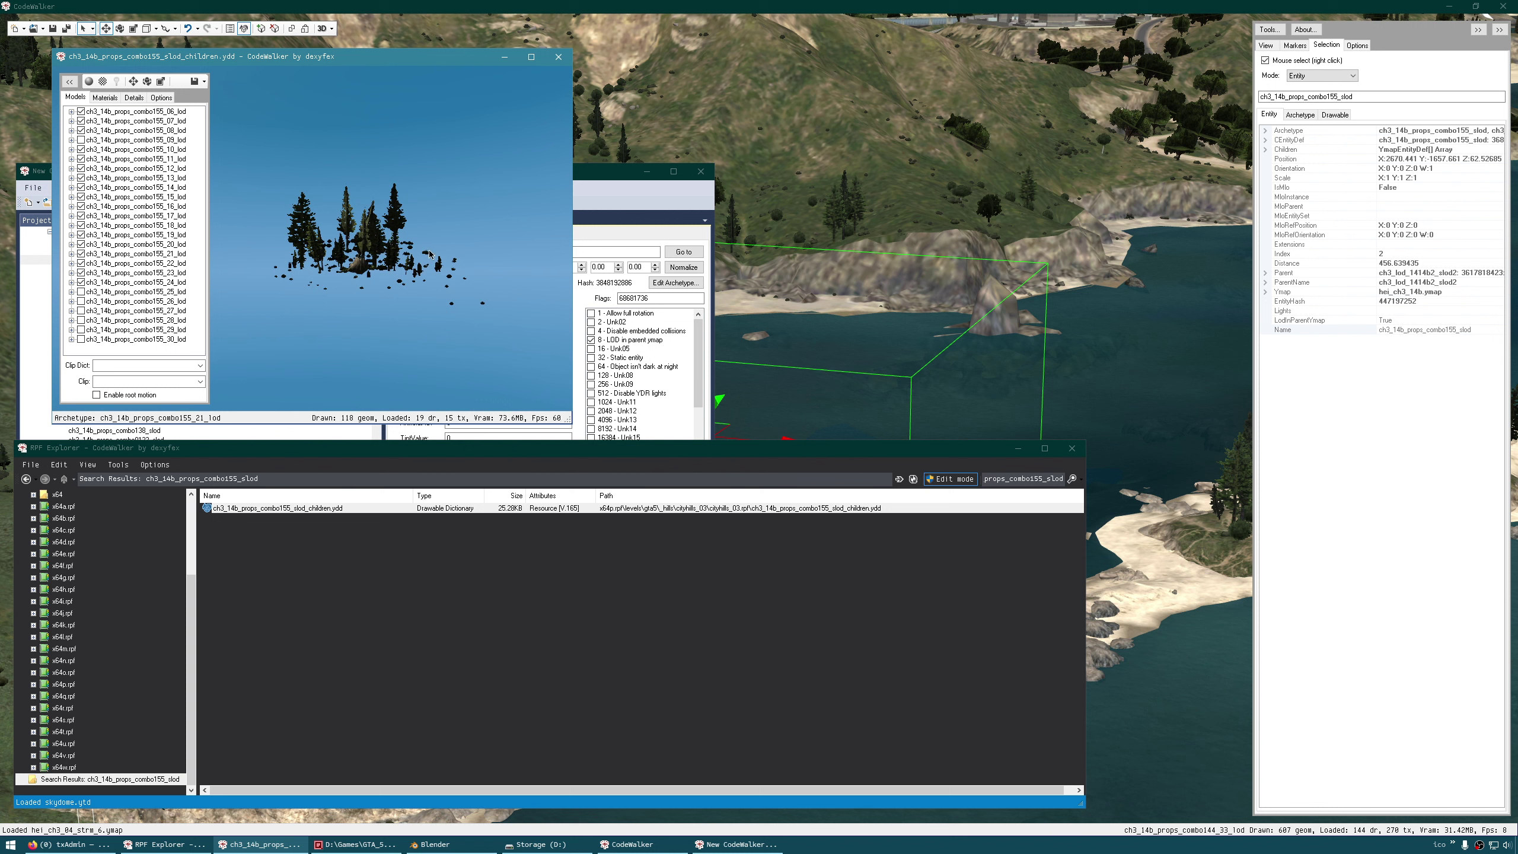
drag(373, 306, 242, 363)
drag(388, 301, 336, 317)
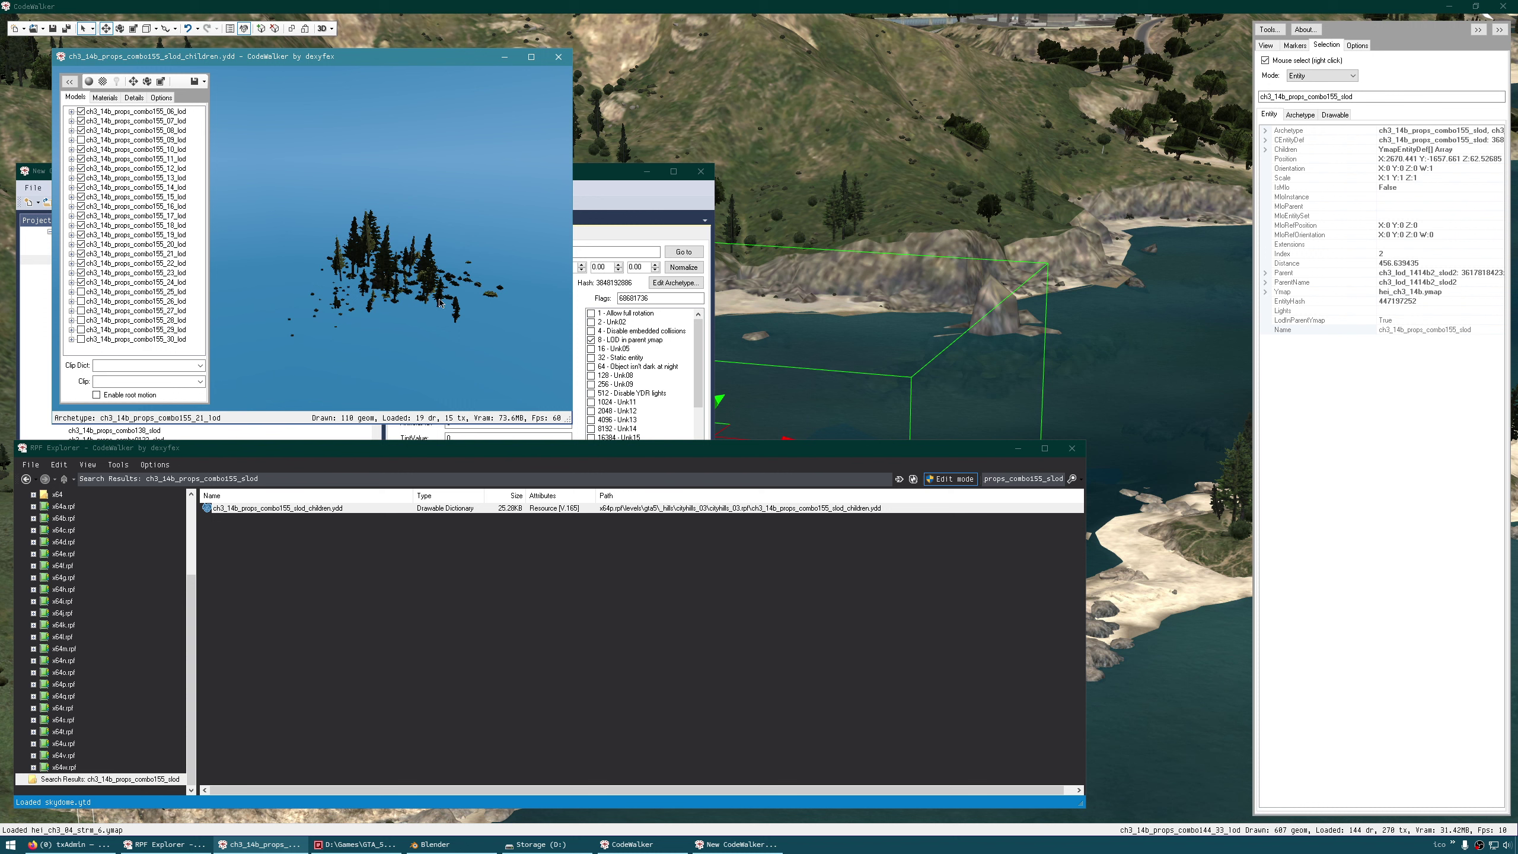
drag(394, 330, 391, 286)
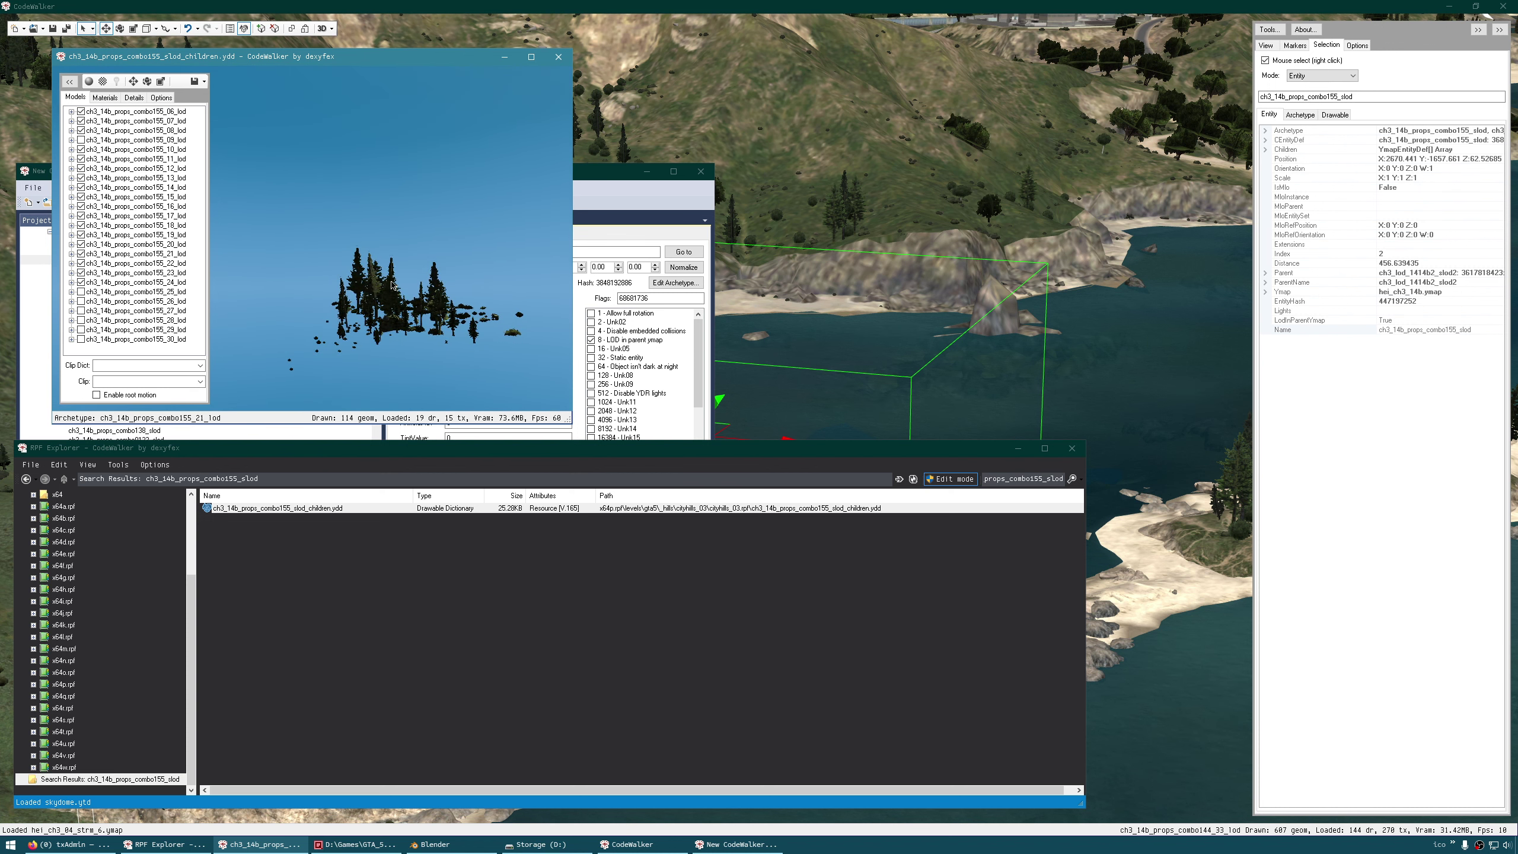
click(558, 57)
Export ch3_14b_props_combo155_slod_children.ydd as XML into the Desktop\do folder.
right_click(290, 509)
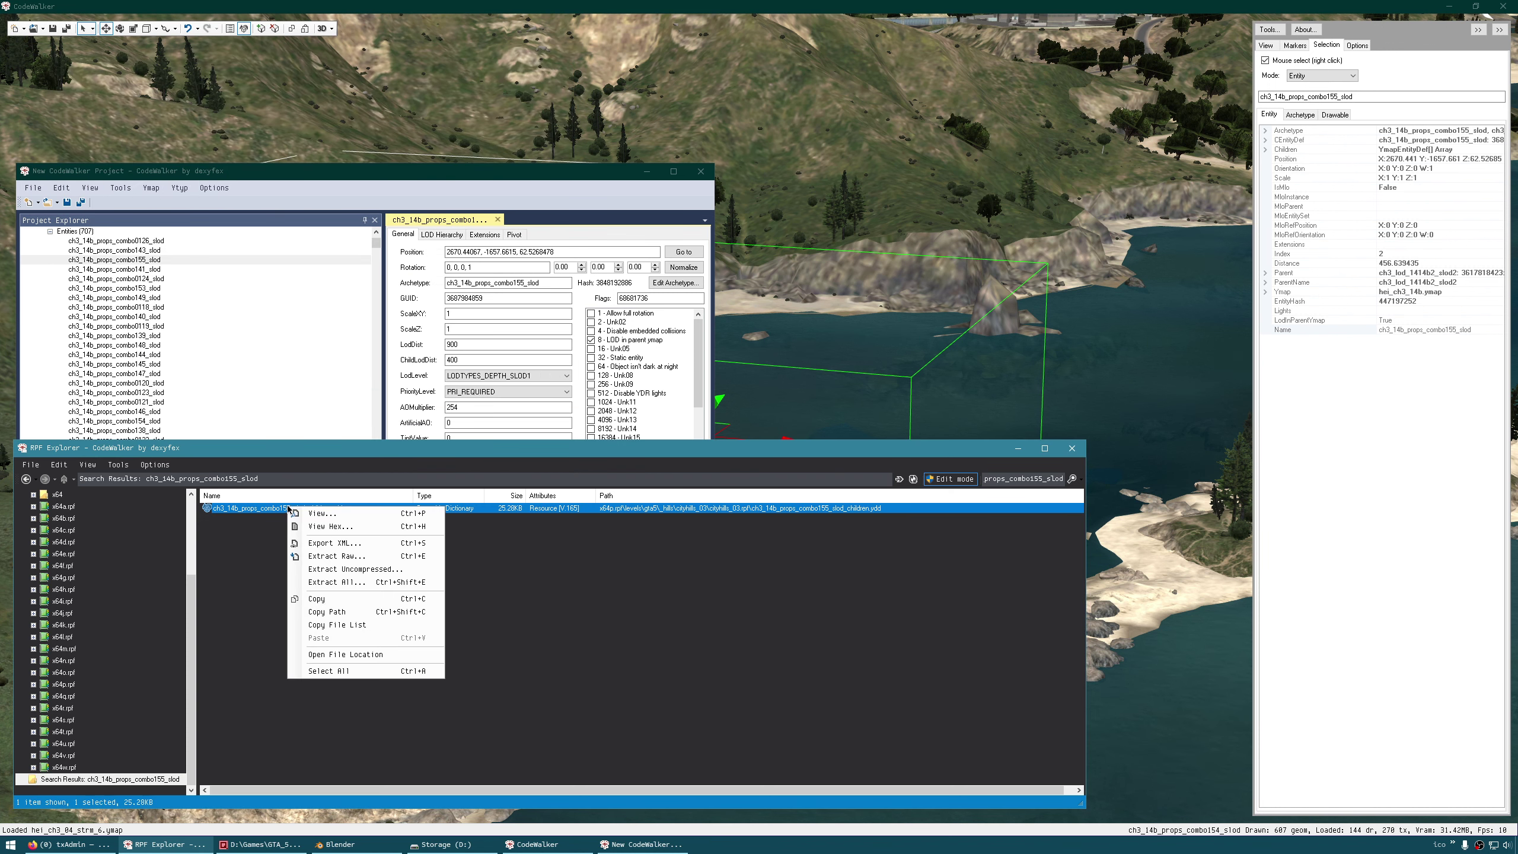
click(336, 544)
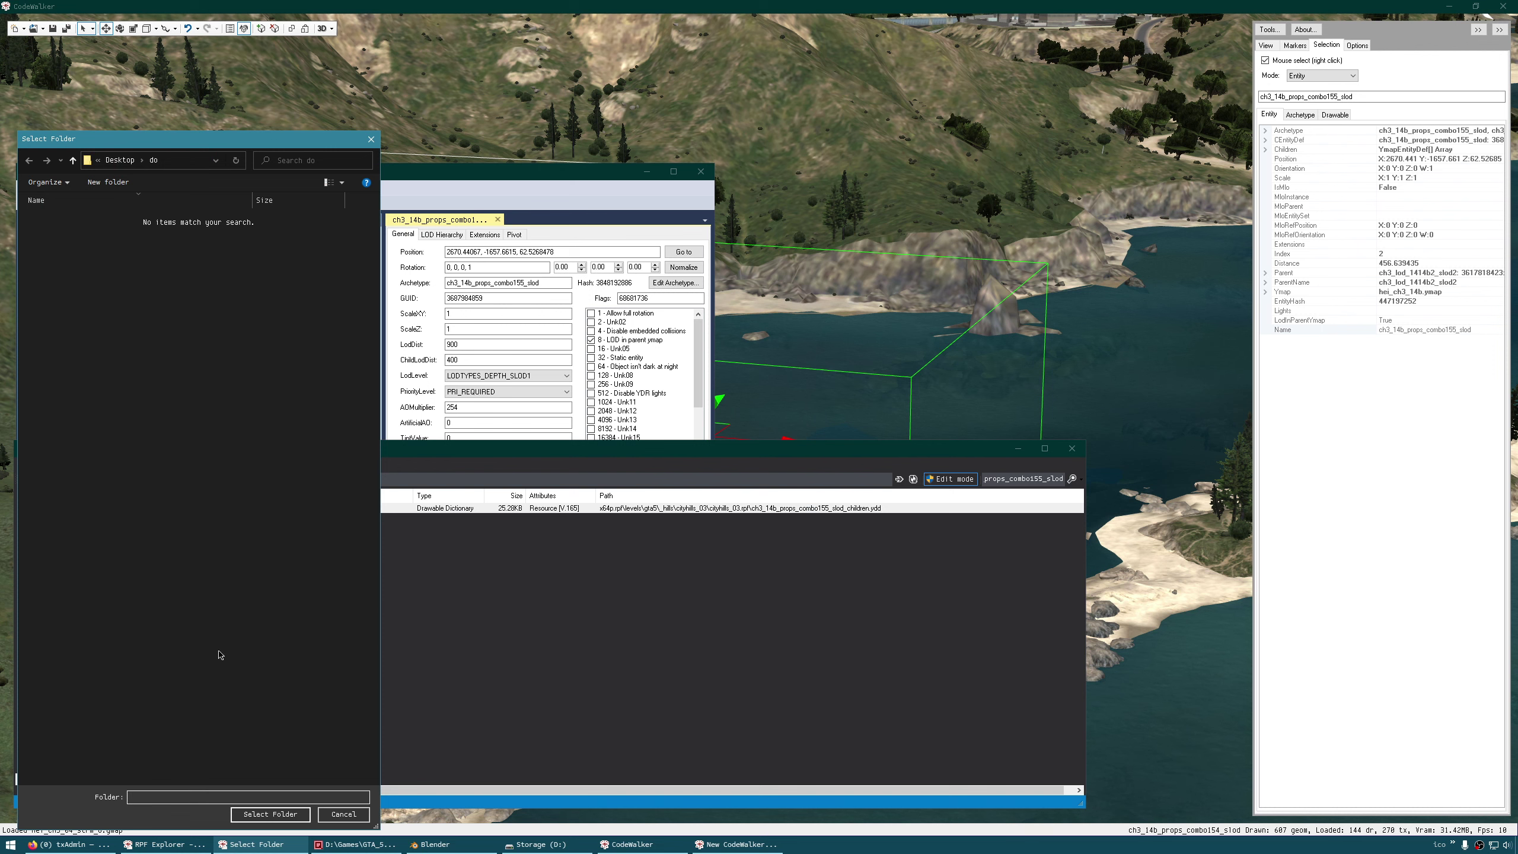
click(267, 814)
Reopen the drawable dictionary in the model viewer and save all of its textures into the Desktop\do folder.
double_click(323, 508)
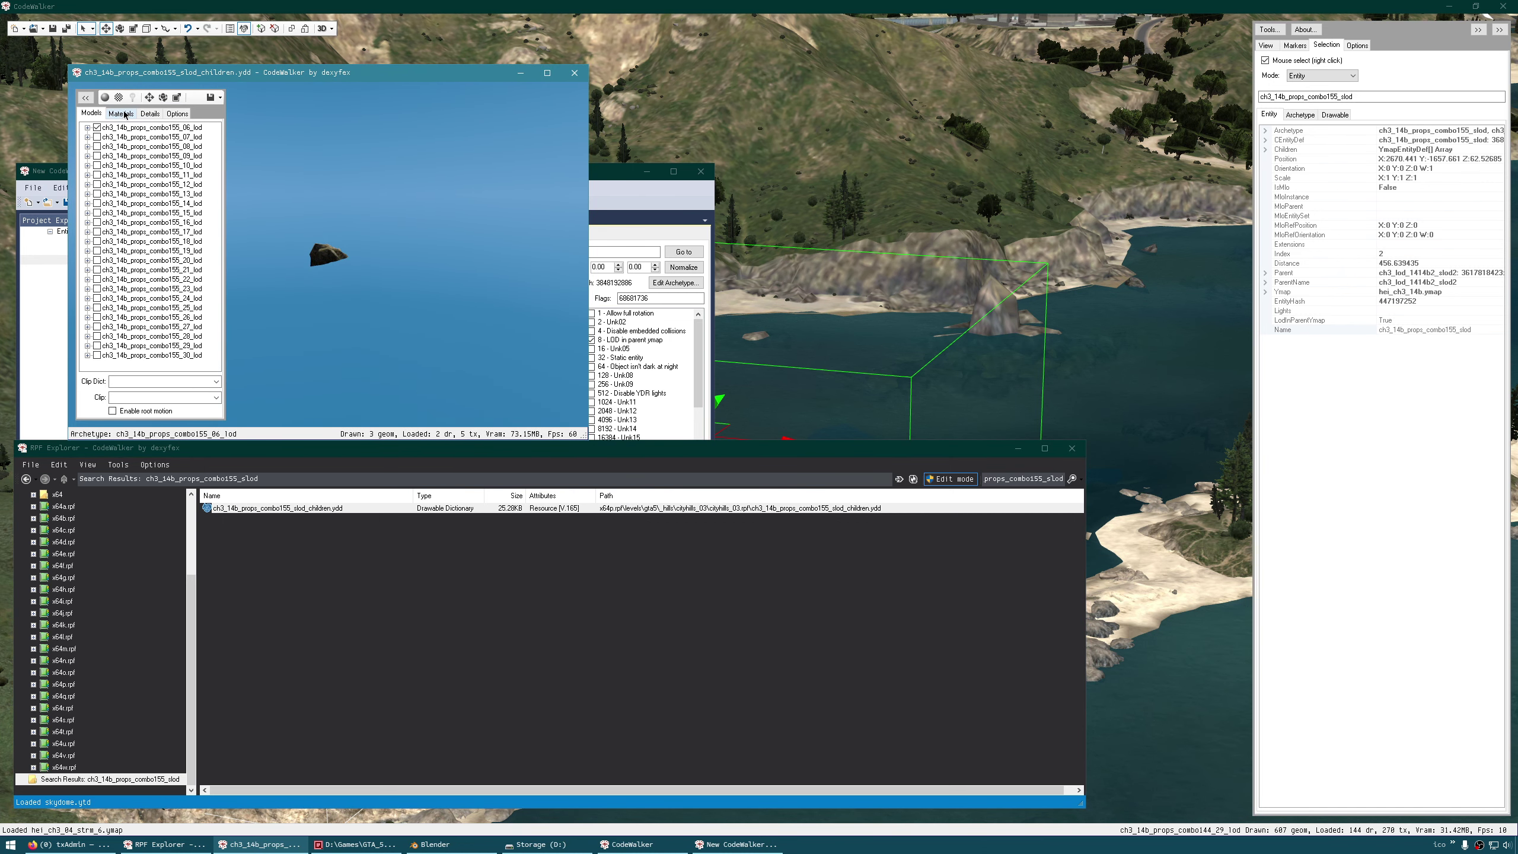
click(123, 113)
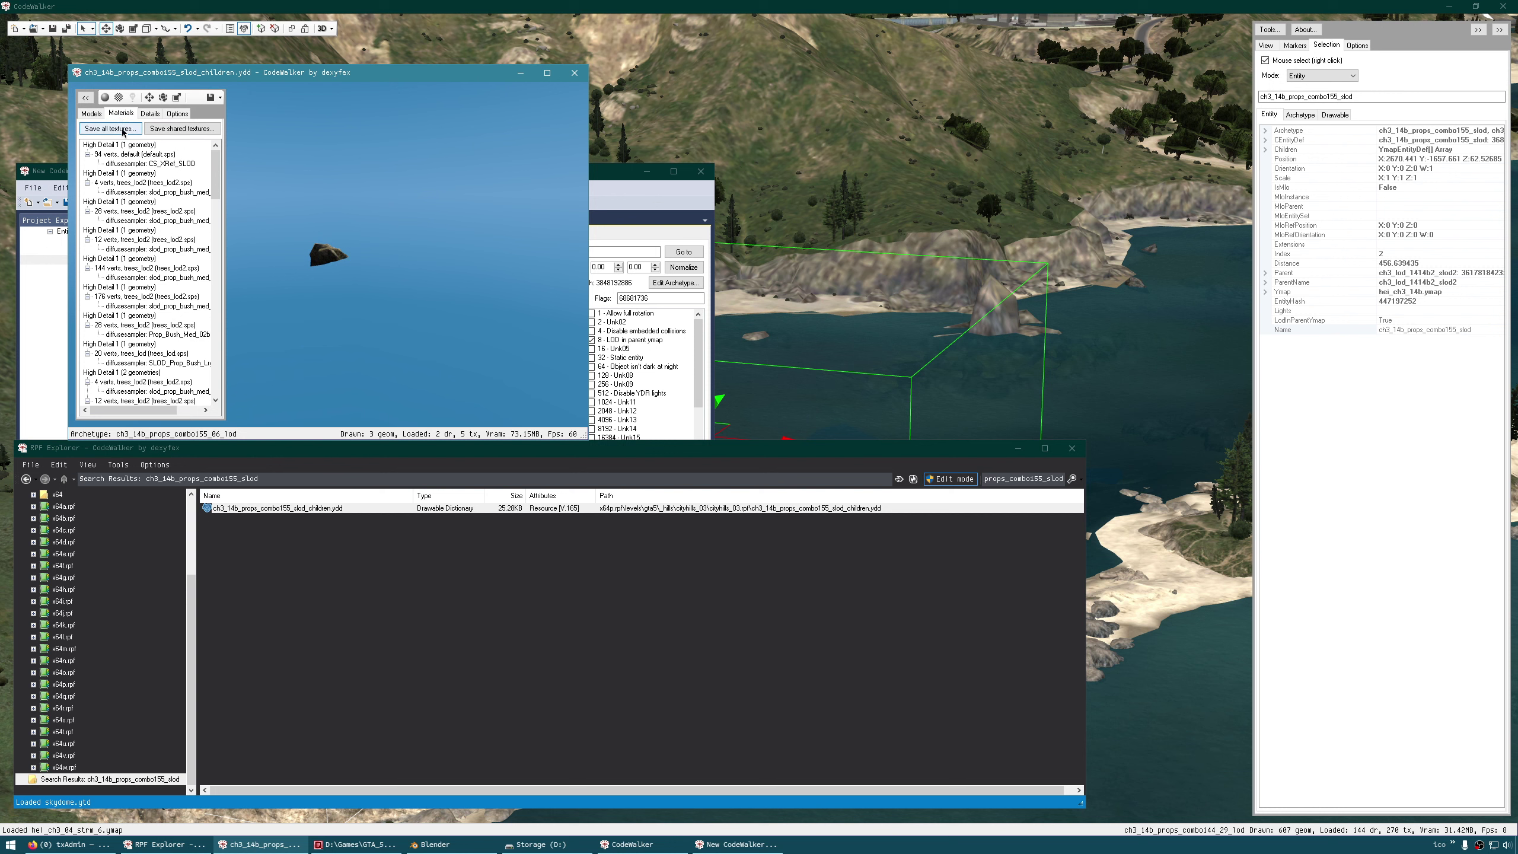
click(123, 129)
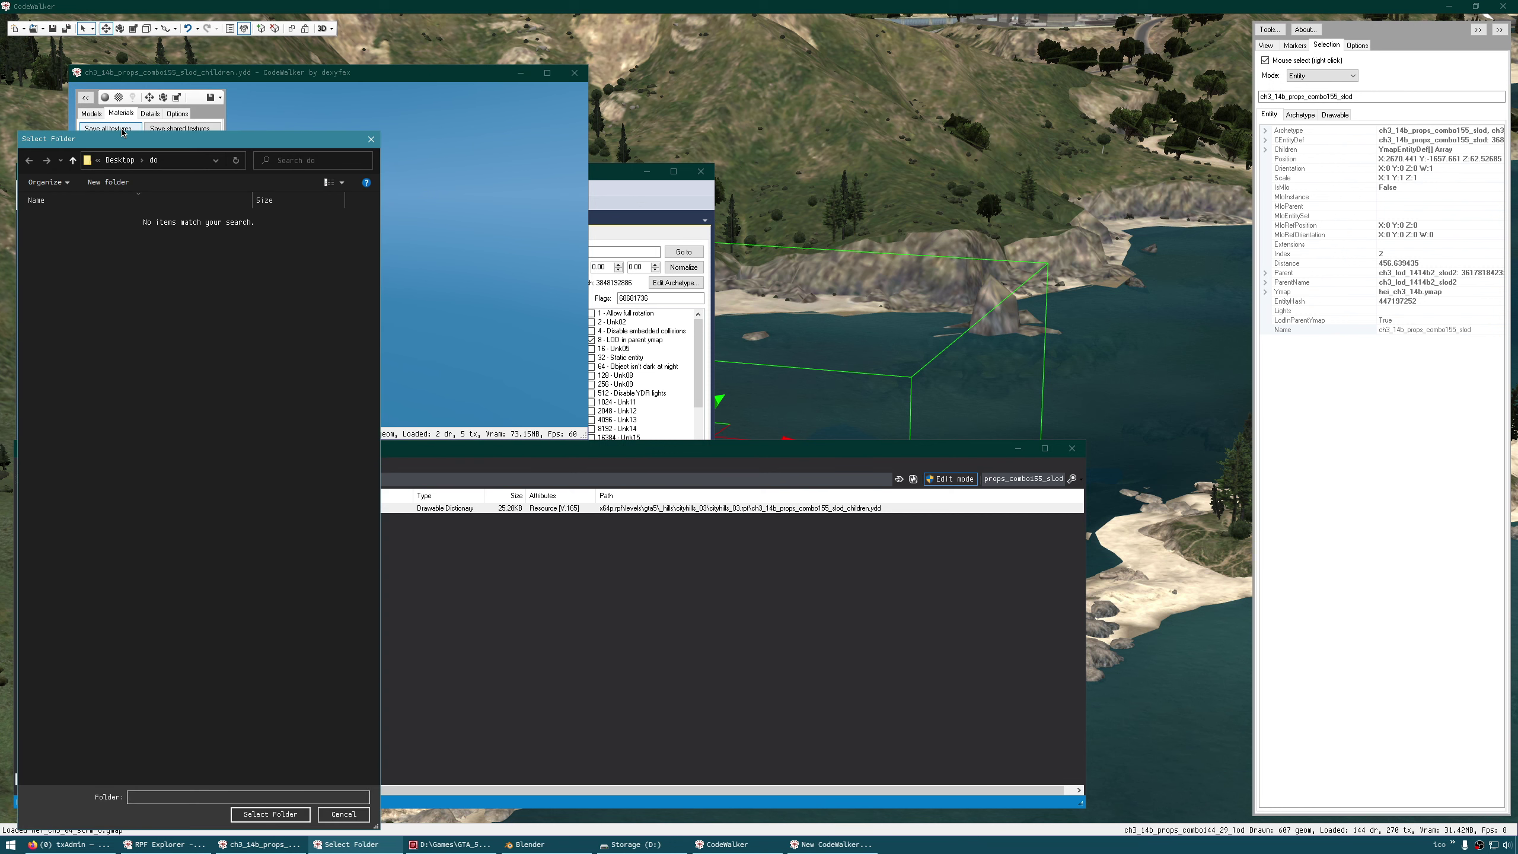
click(267, 814)
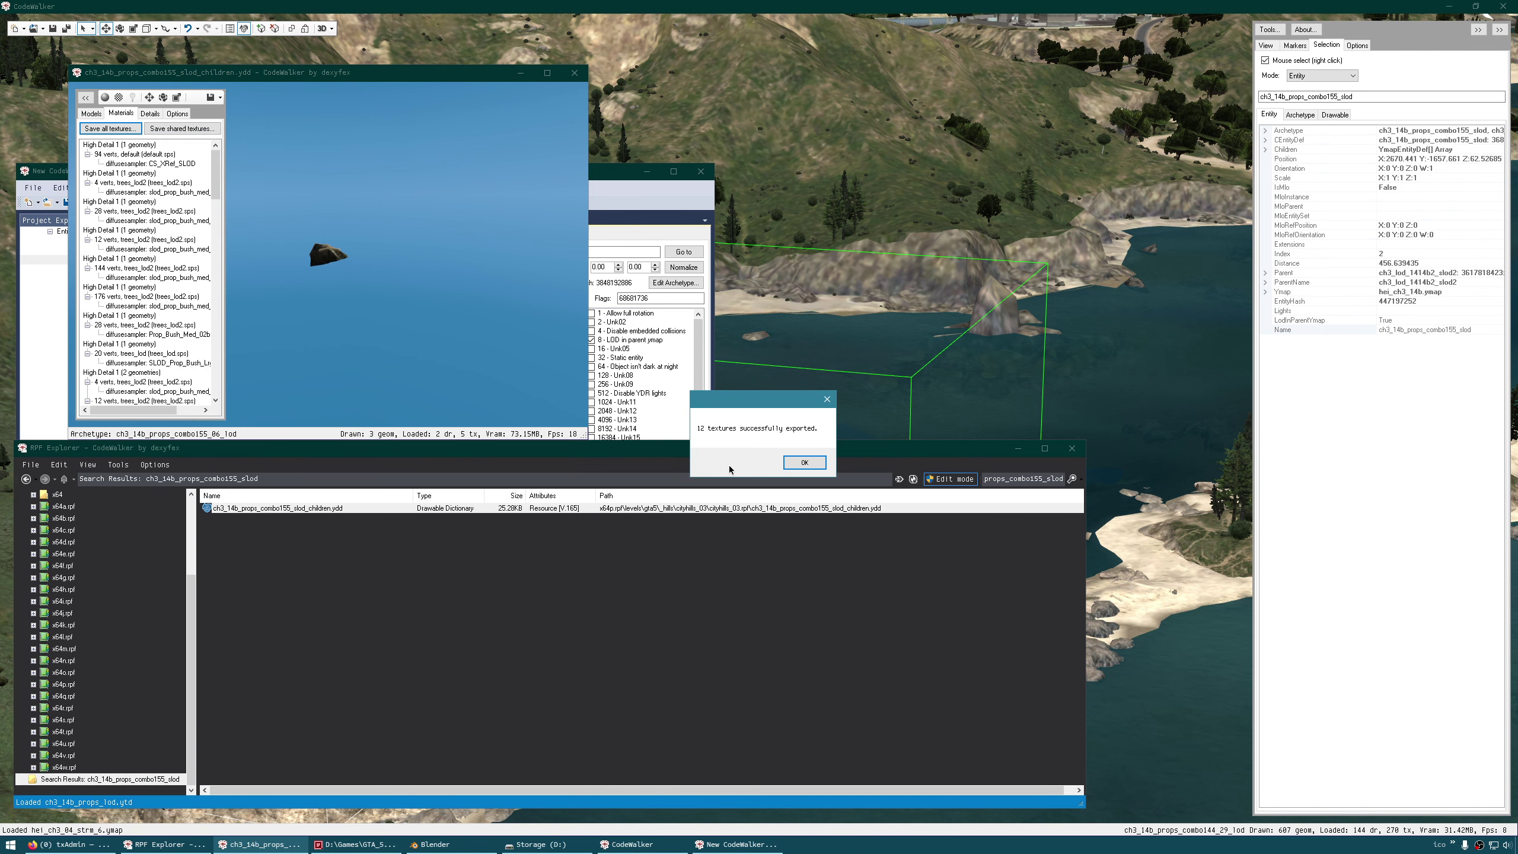
key(Return)
Save the drawable dictionary's shared textures into the Desktop\do folder as well.
click(186, 130)
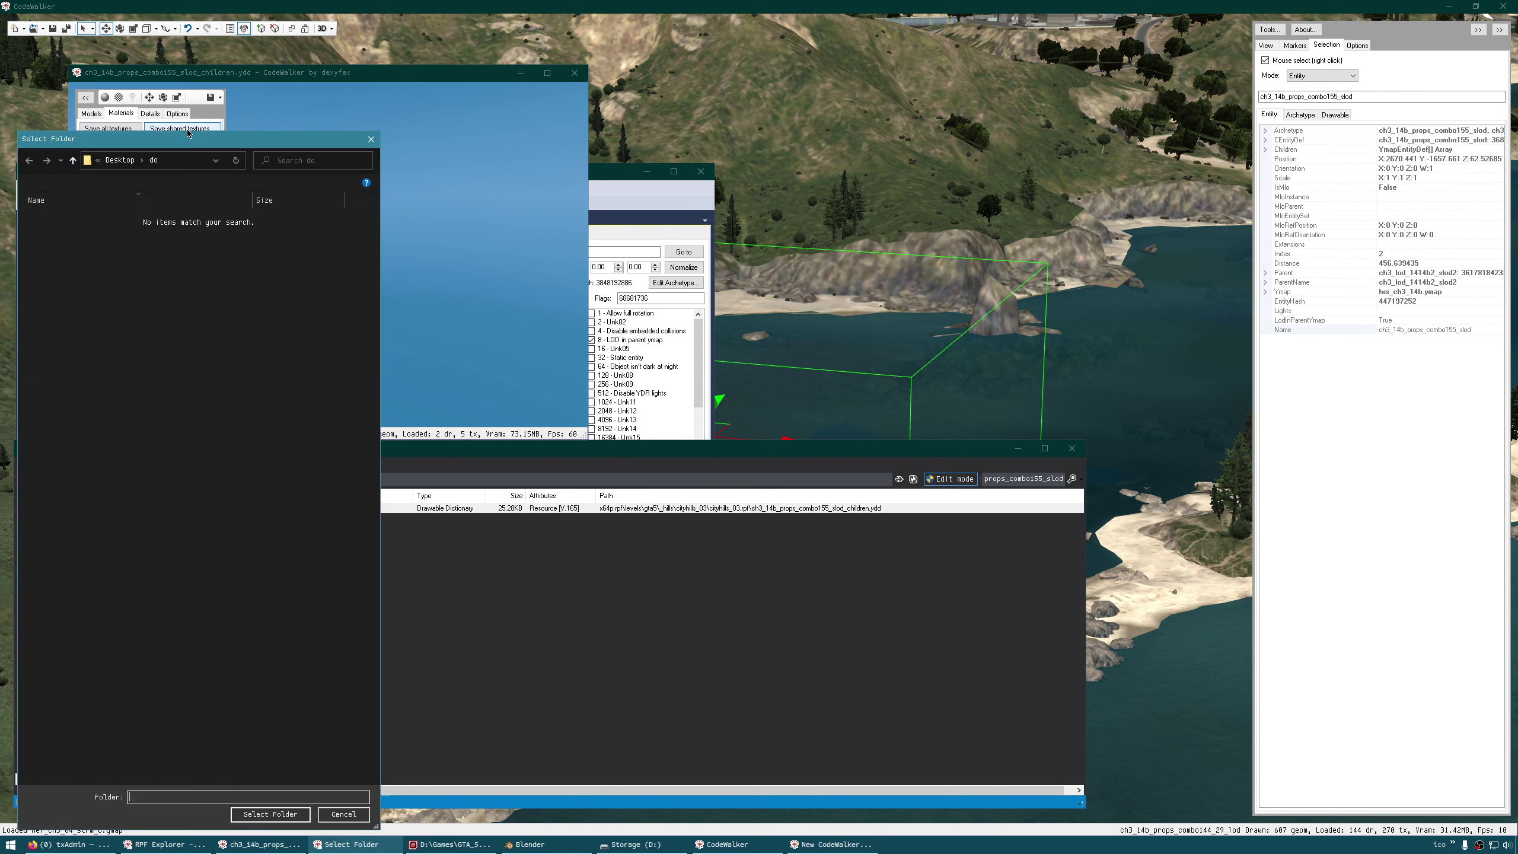
click(250, 815)
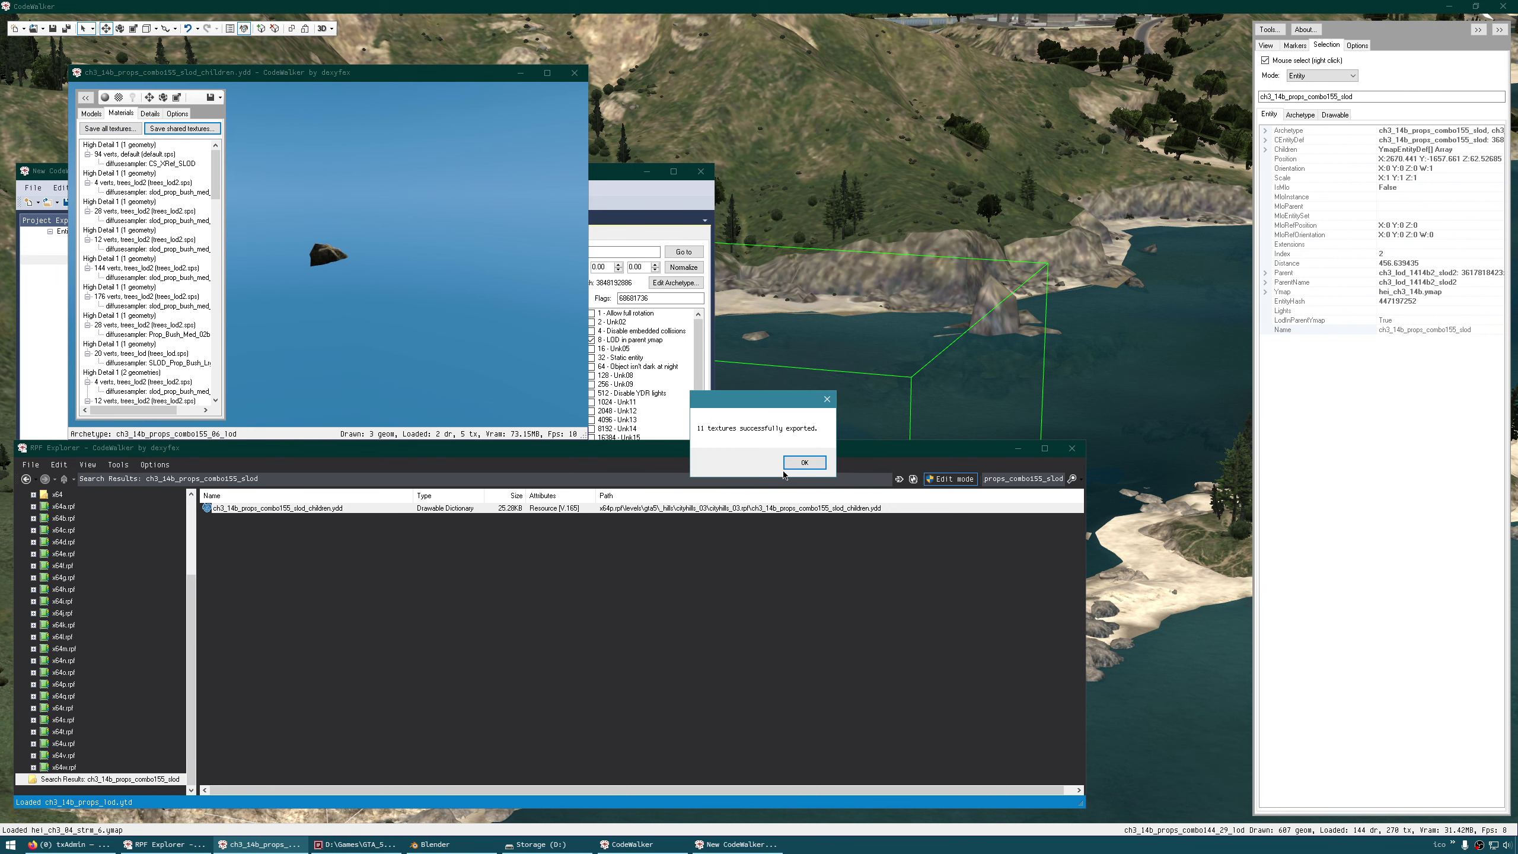
click(803, 464)
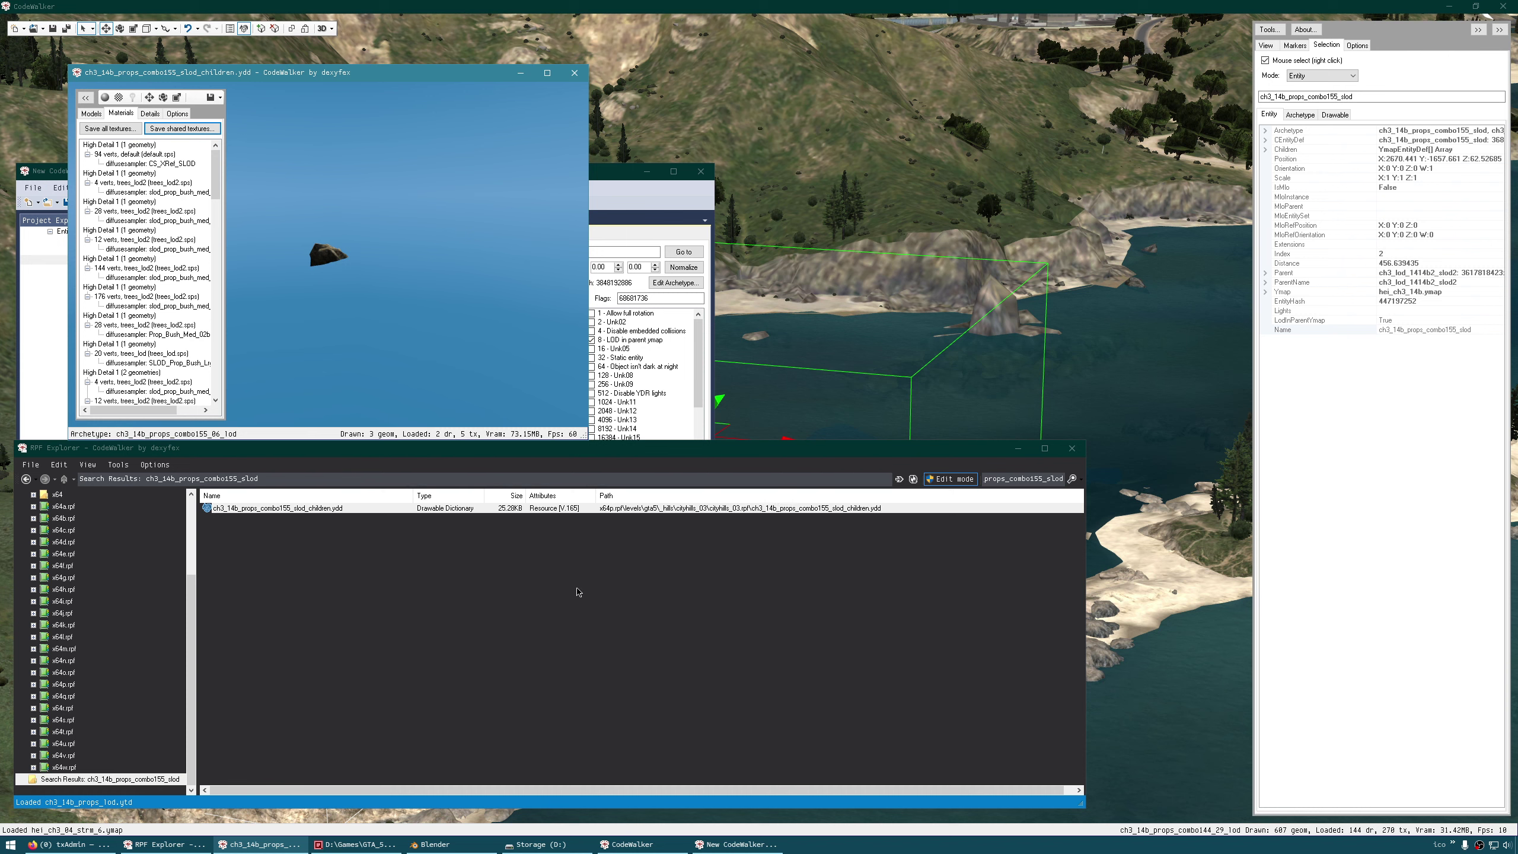
Switch to Blender and import ch3_14b_props_combo155_slod_children.ydd.xml from the Desktop\do folder with Sollumz's Import Codewalker XML.
click(440, 849)
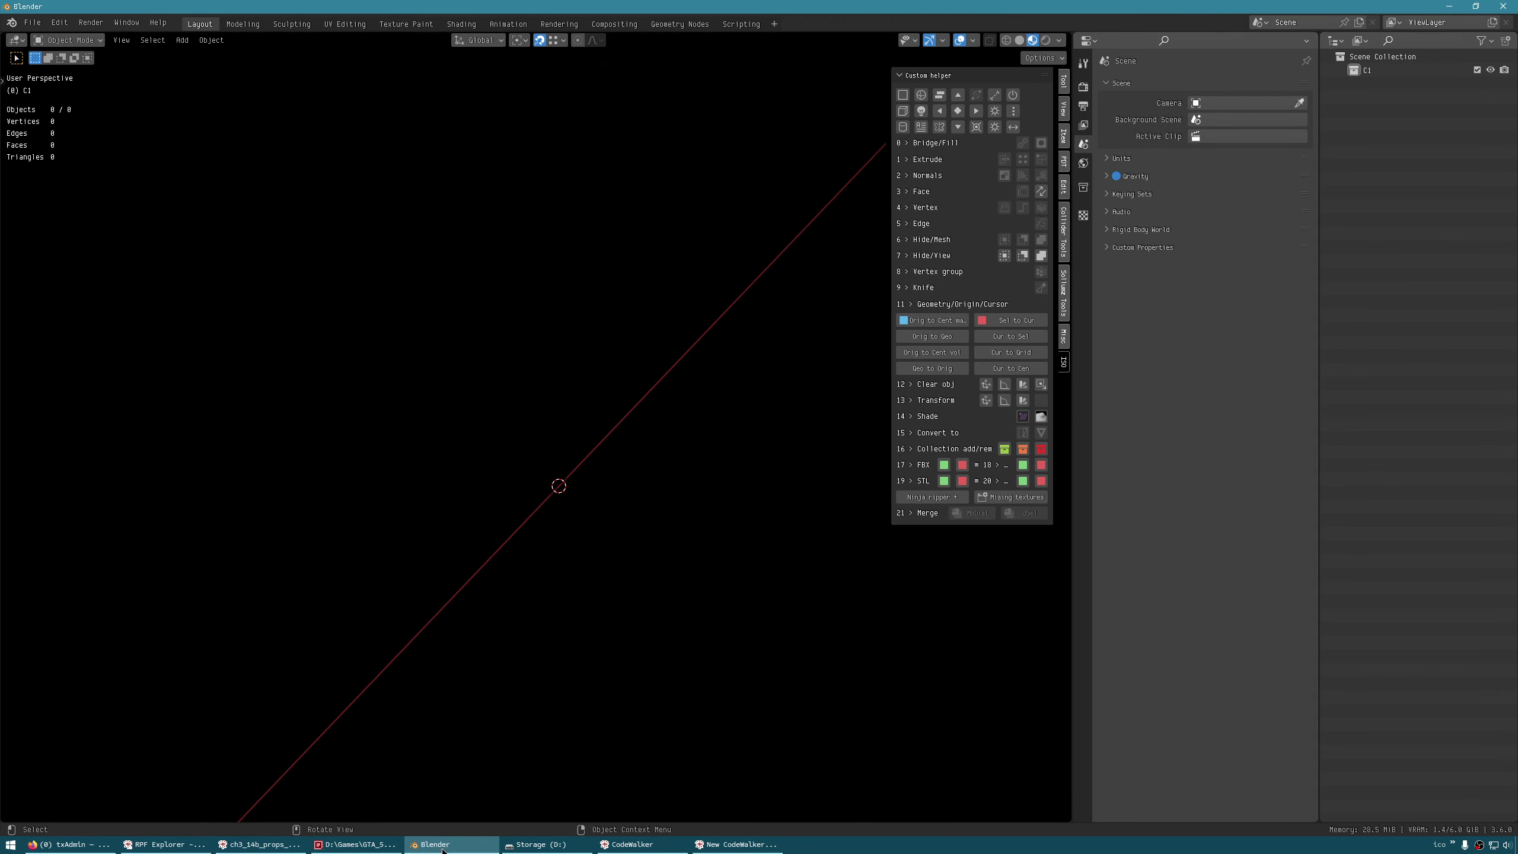
click(1065, 296)
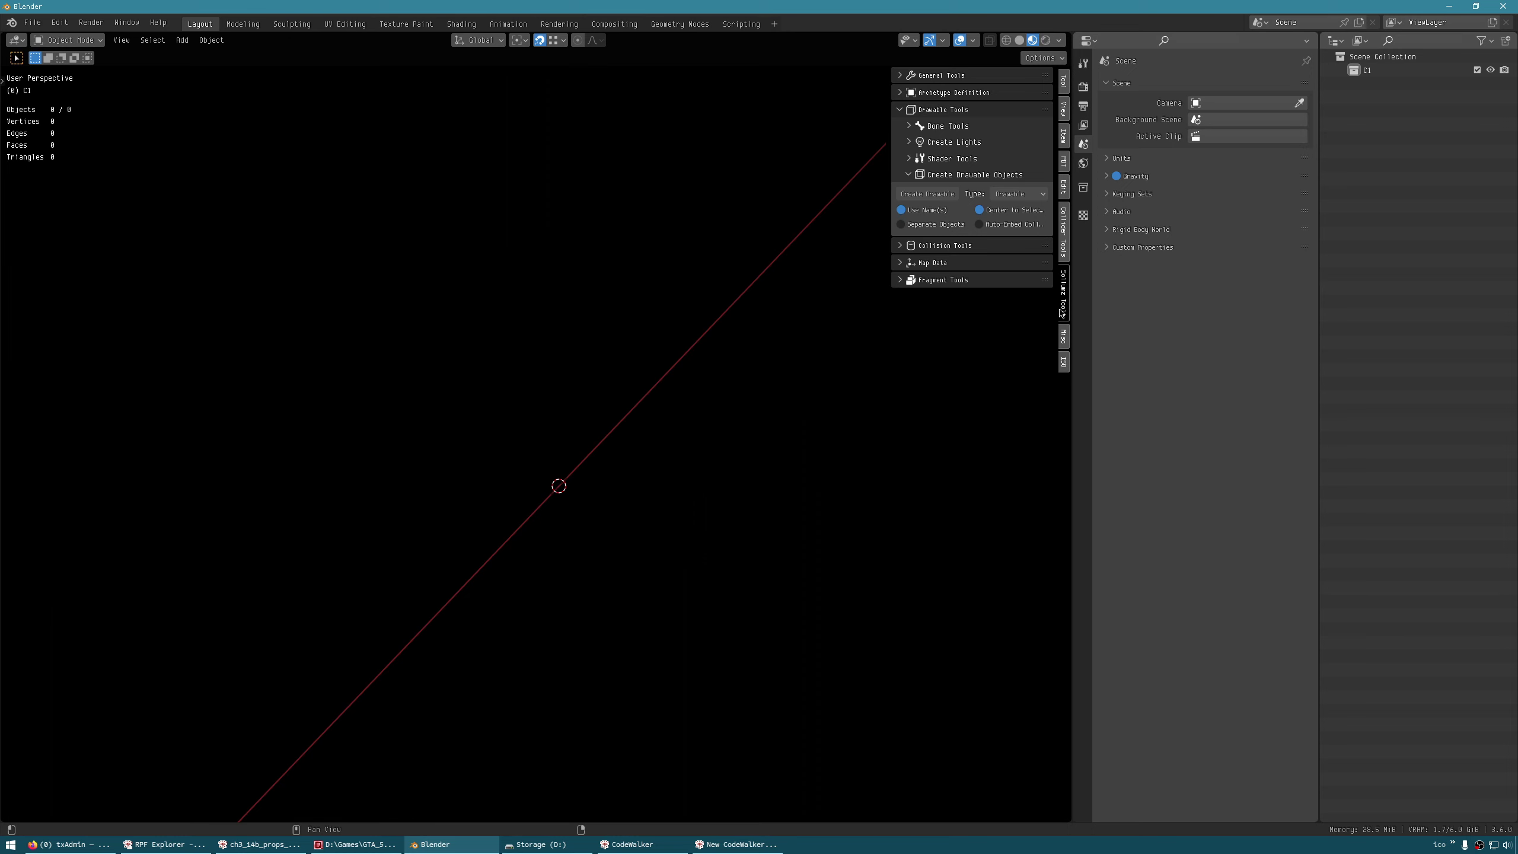
click(933, 76)
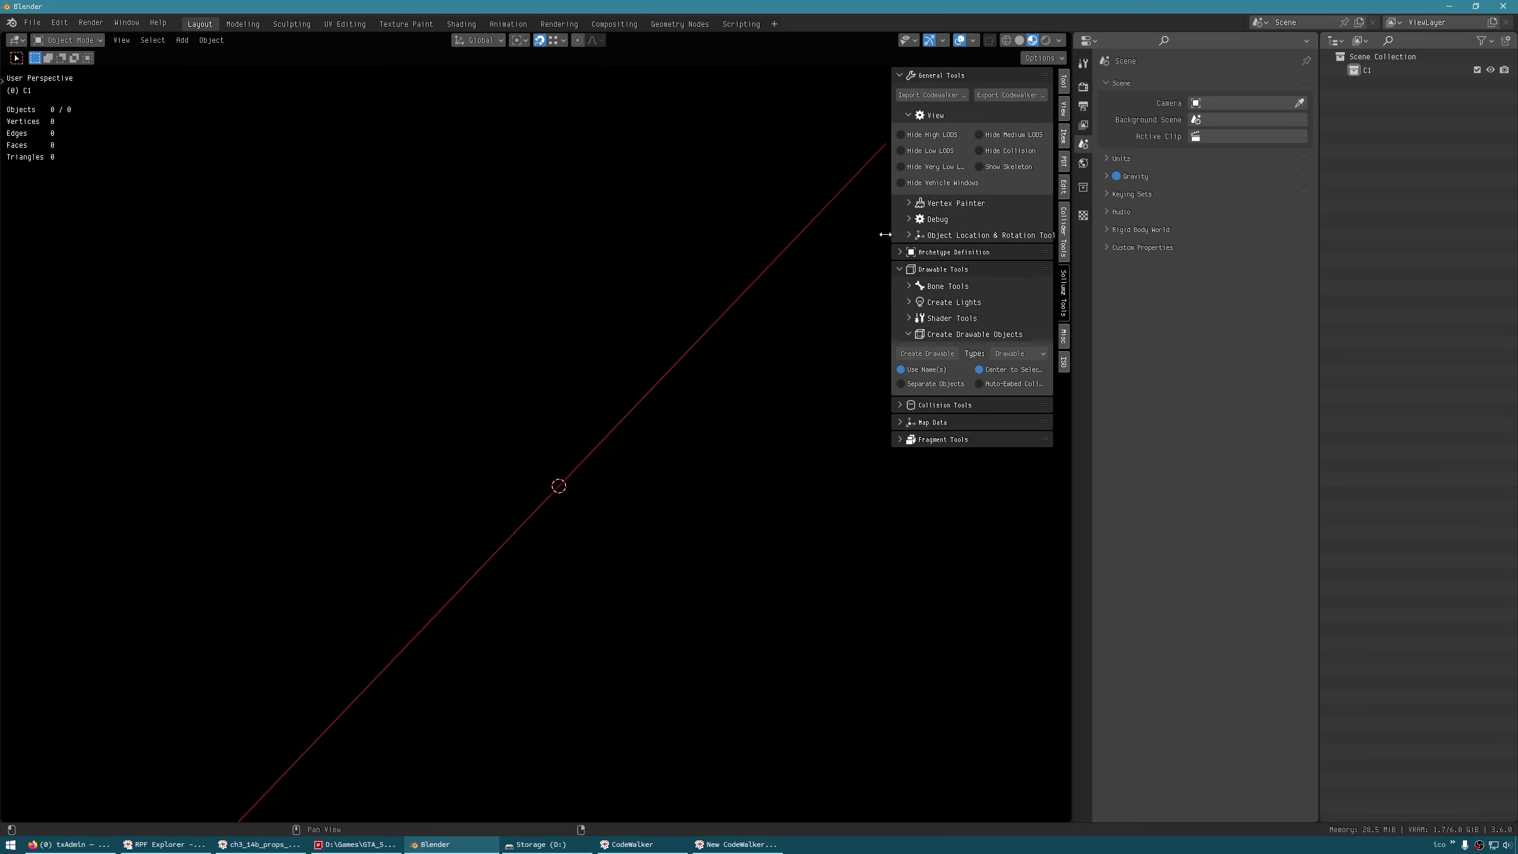
drag(885, 250, 867, 251)
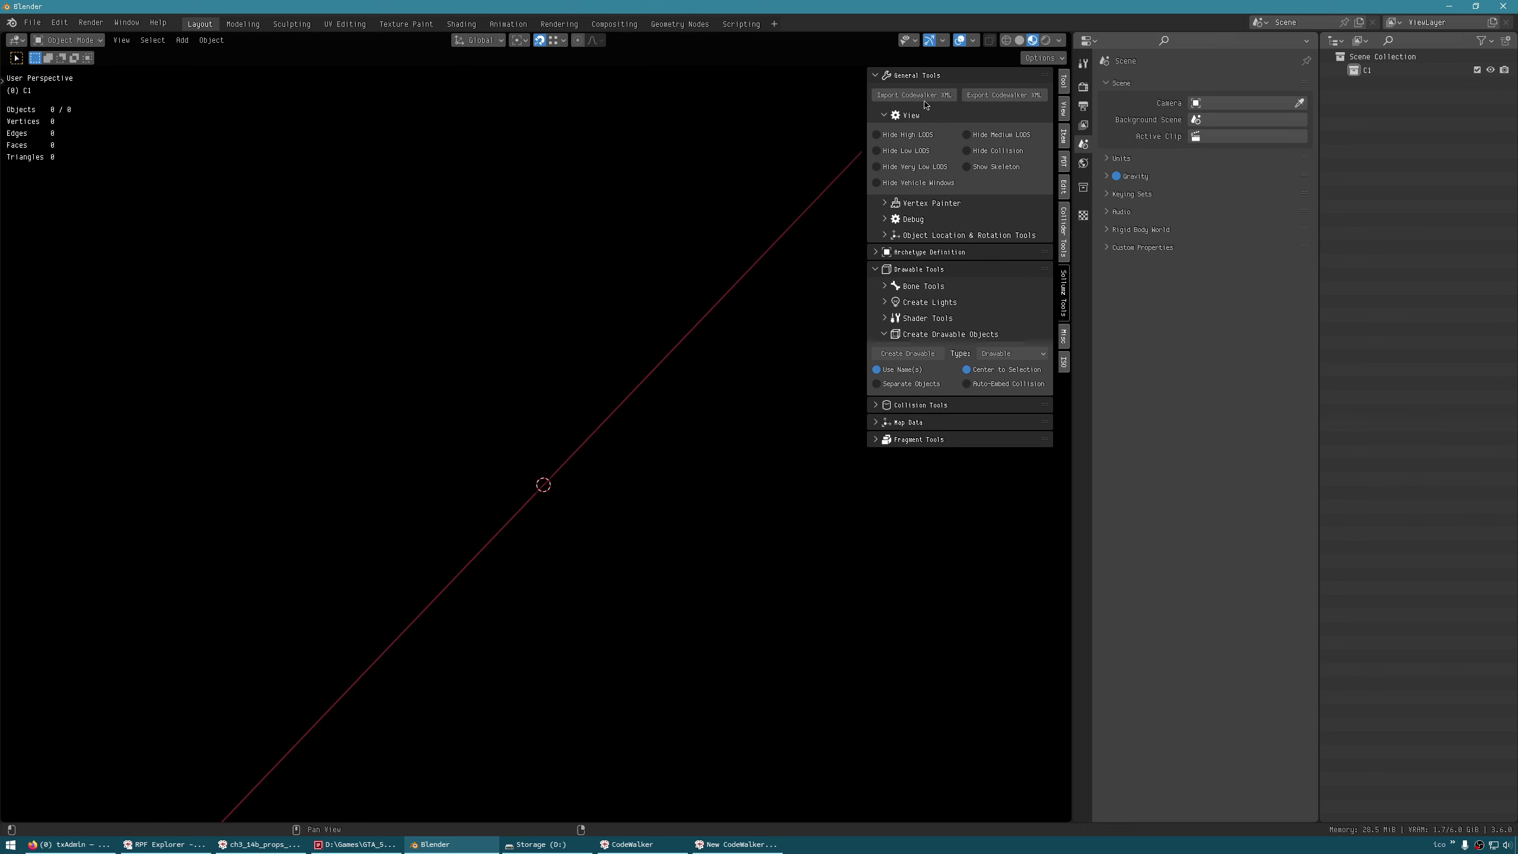
click(902, 97)
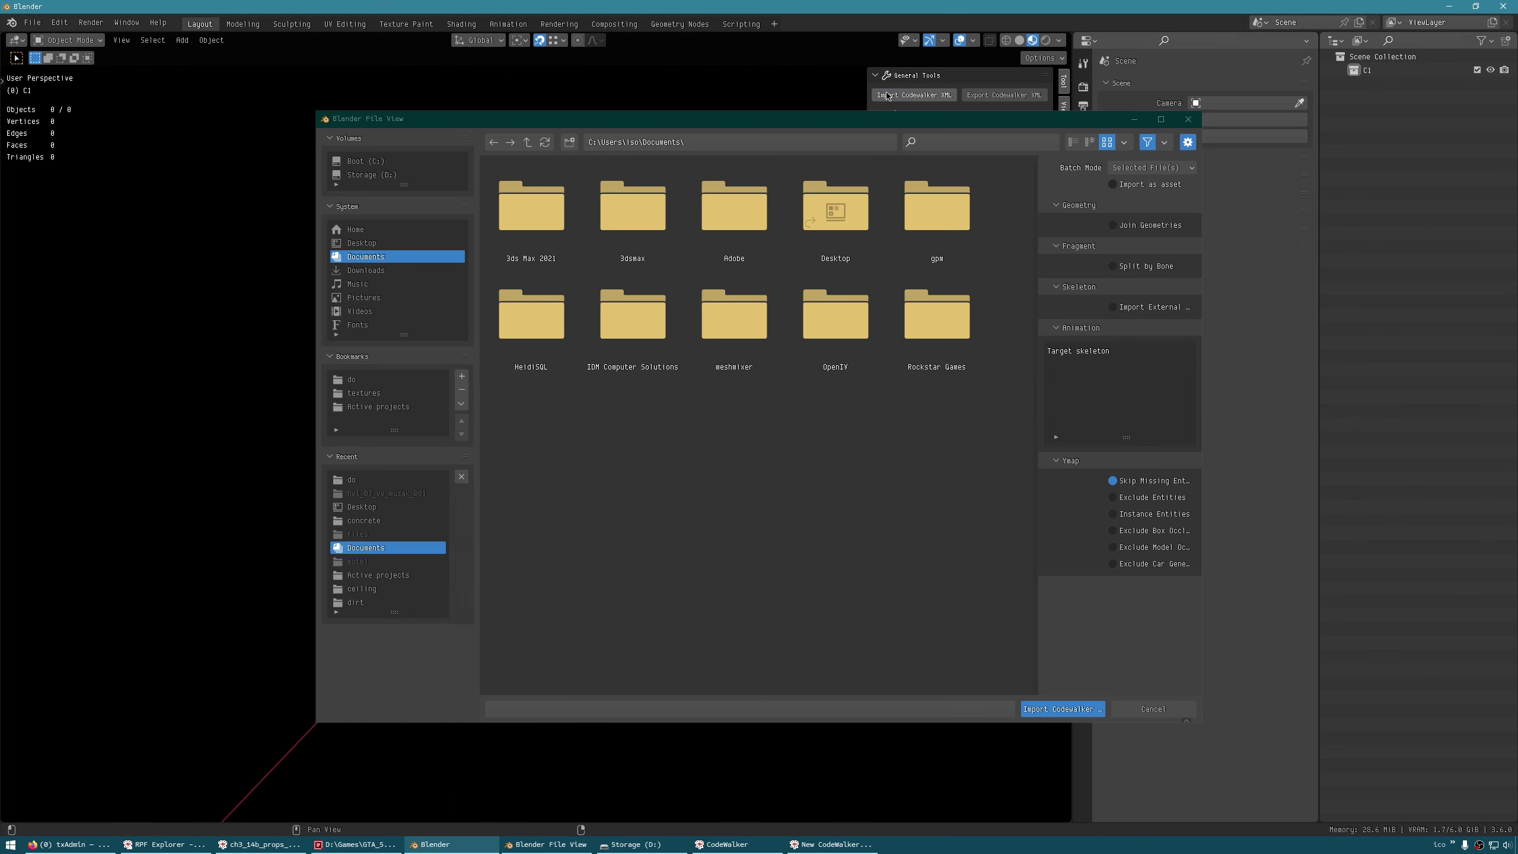
click(357, 480)
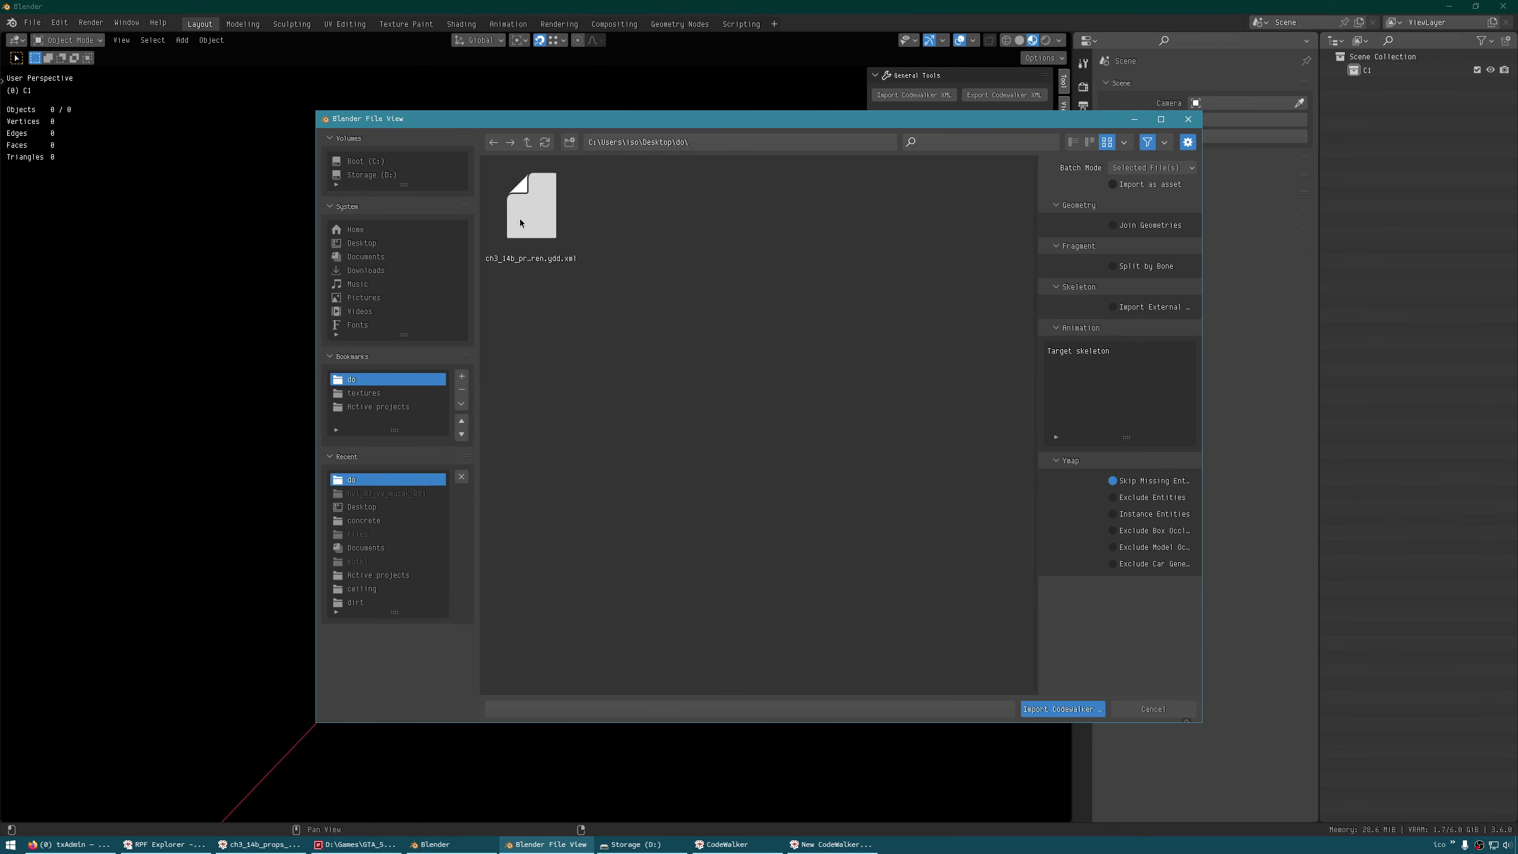
click(535, 232)
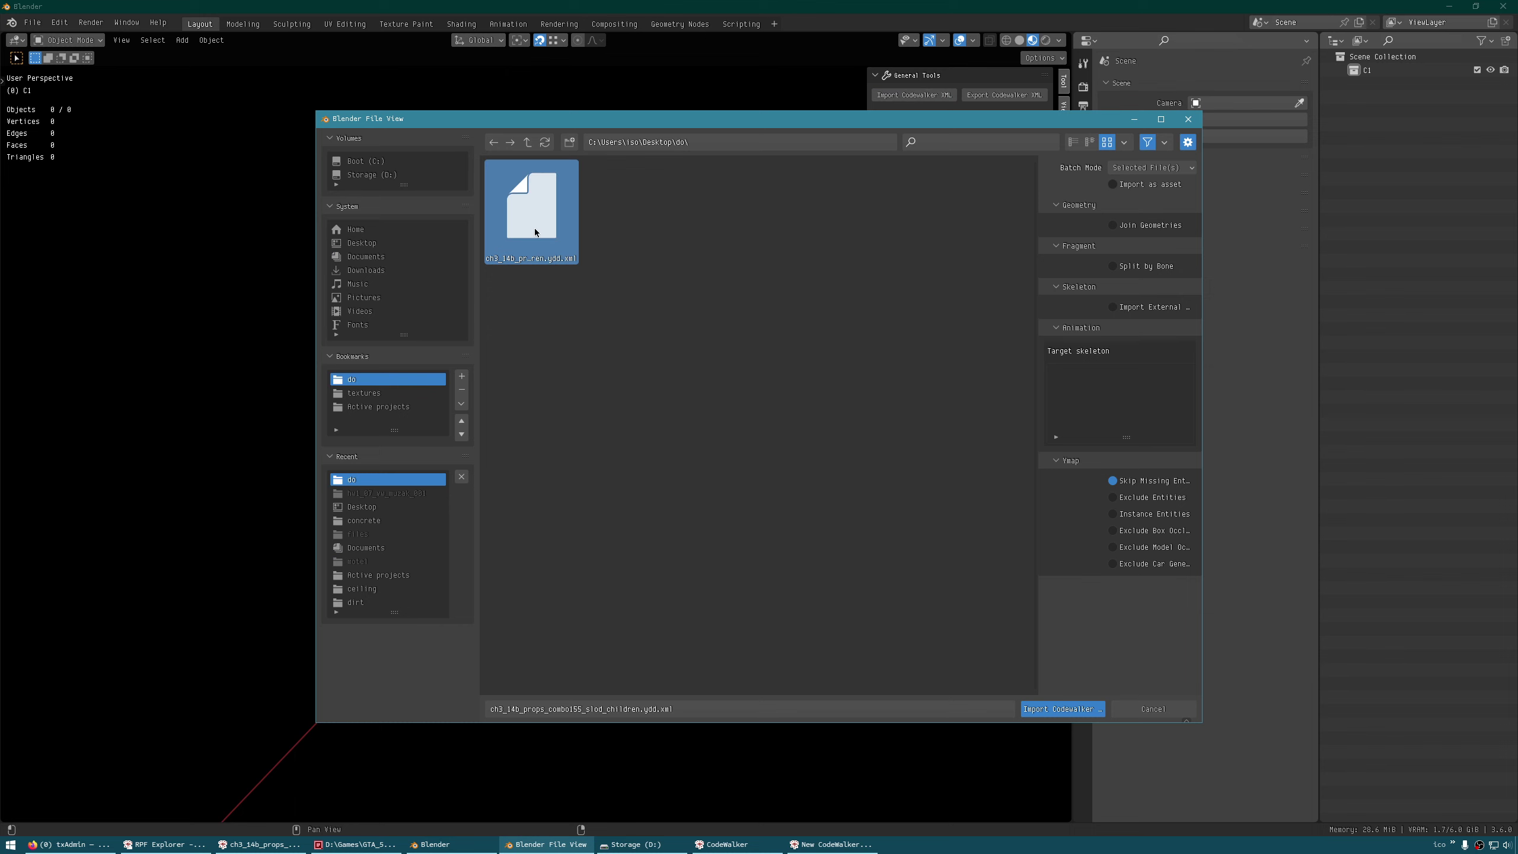
click(1055, 709)
middle_drag(678, 539, 854, 483)
scroll(412, 568, down, 2)
scroll(412, 568, down, 10)
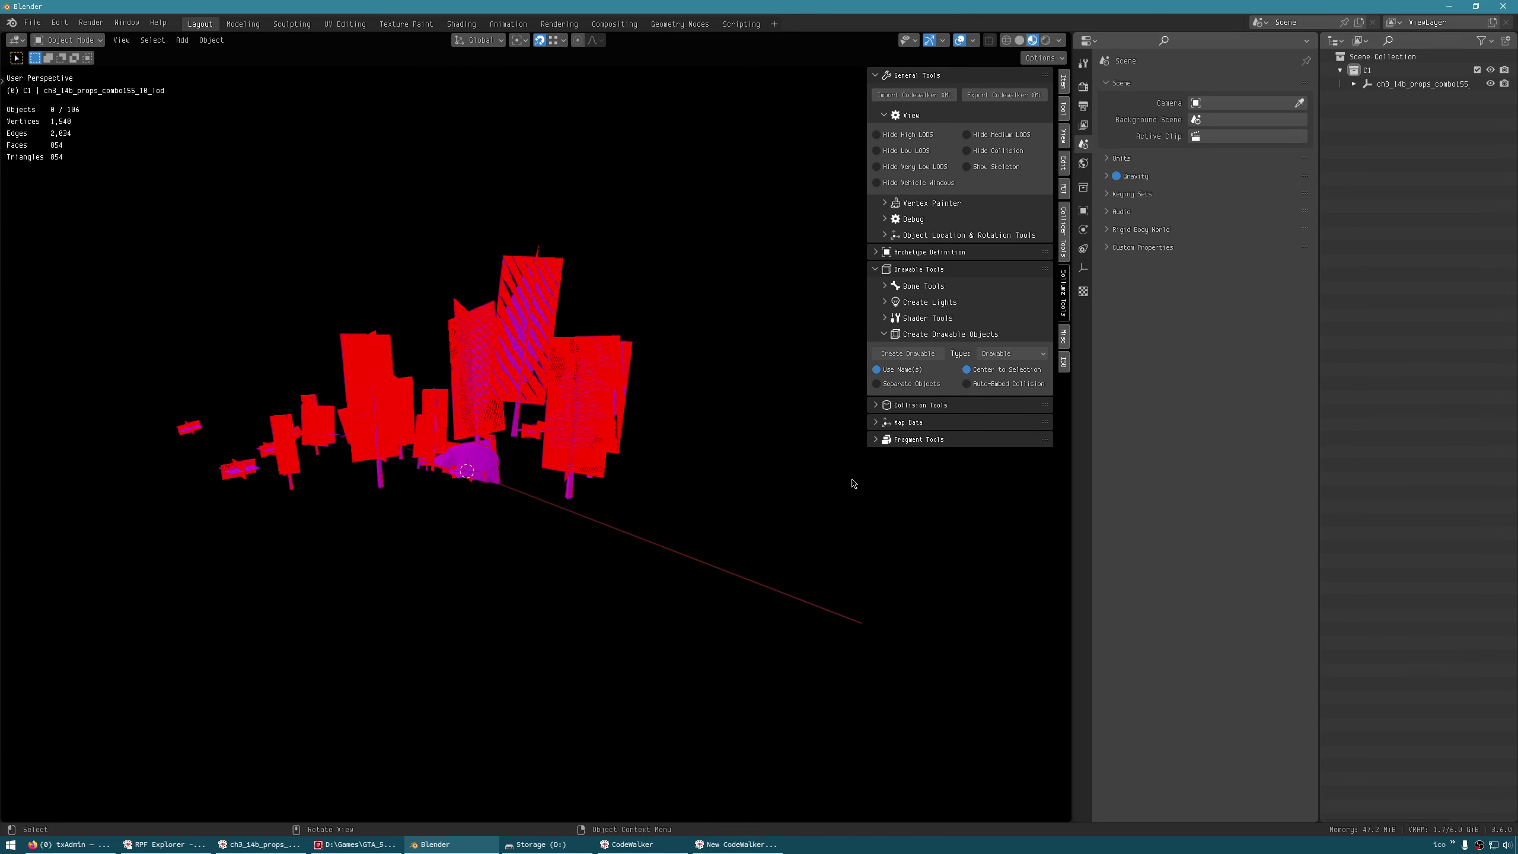
Relink the imported models' missing textures from the Desktop\do folder using the Custom helper's Mixing textures command.
click(1065, 360)
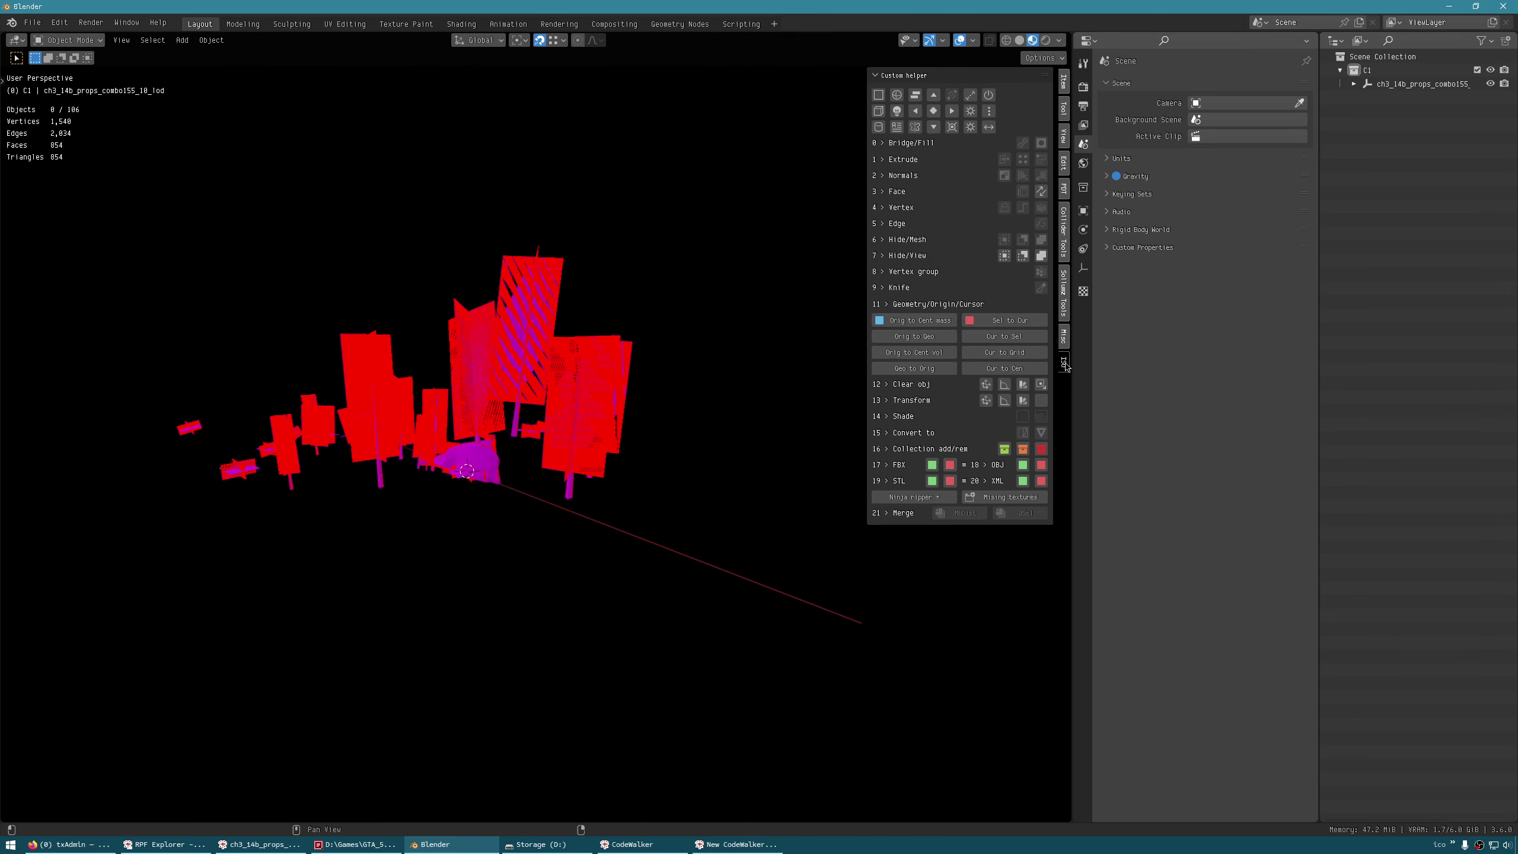
click(994, 504)
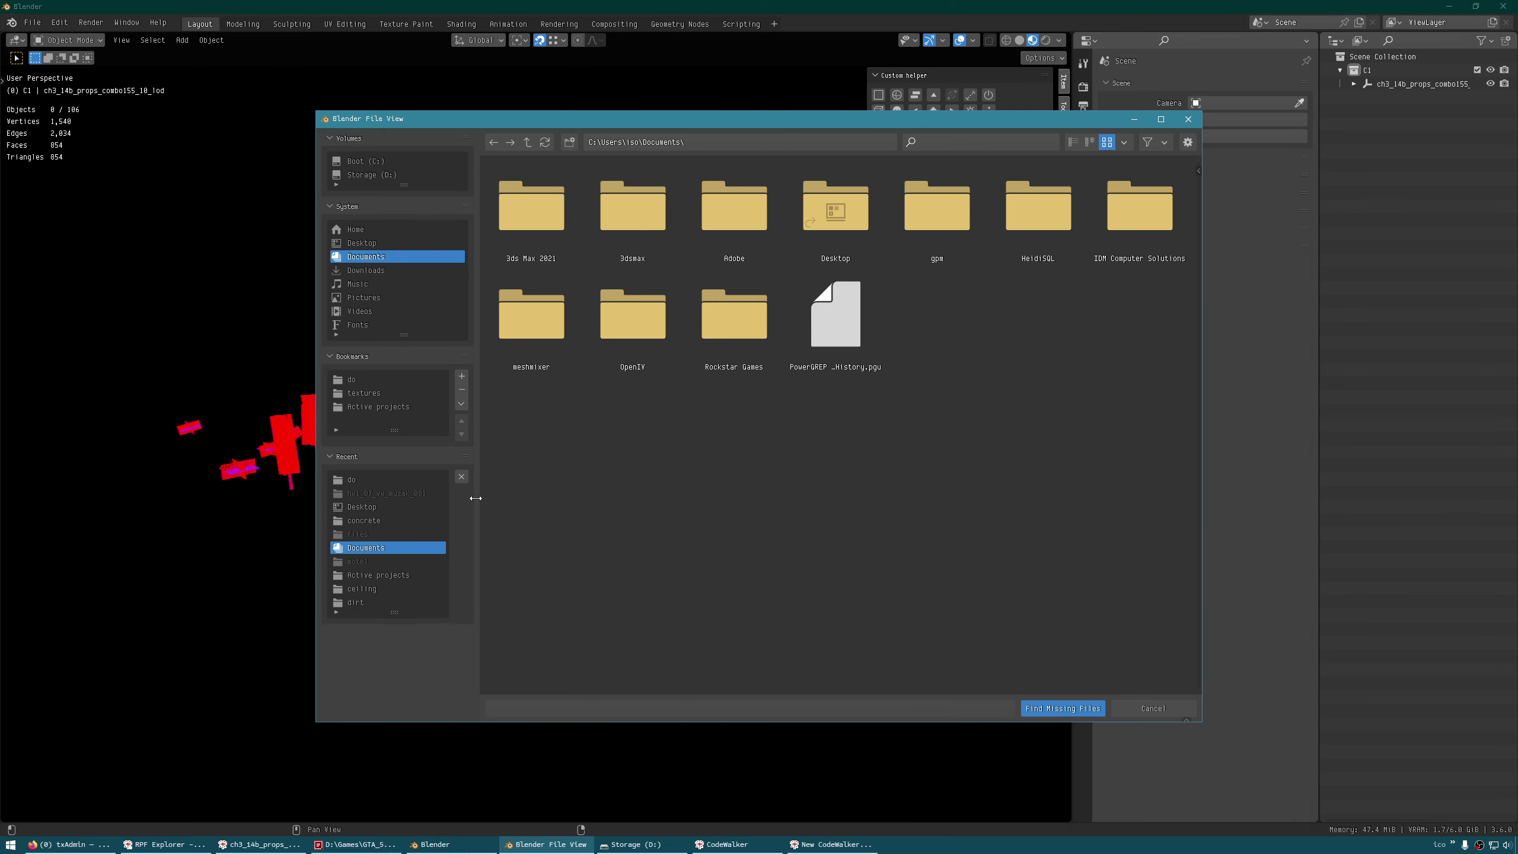
click(386, 480)
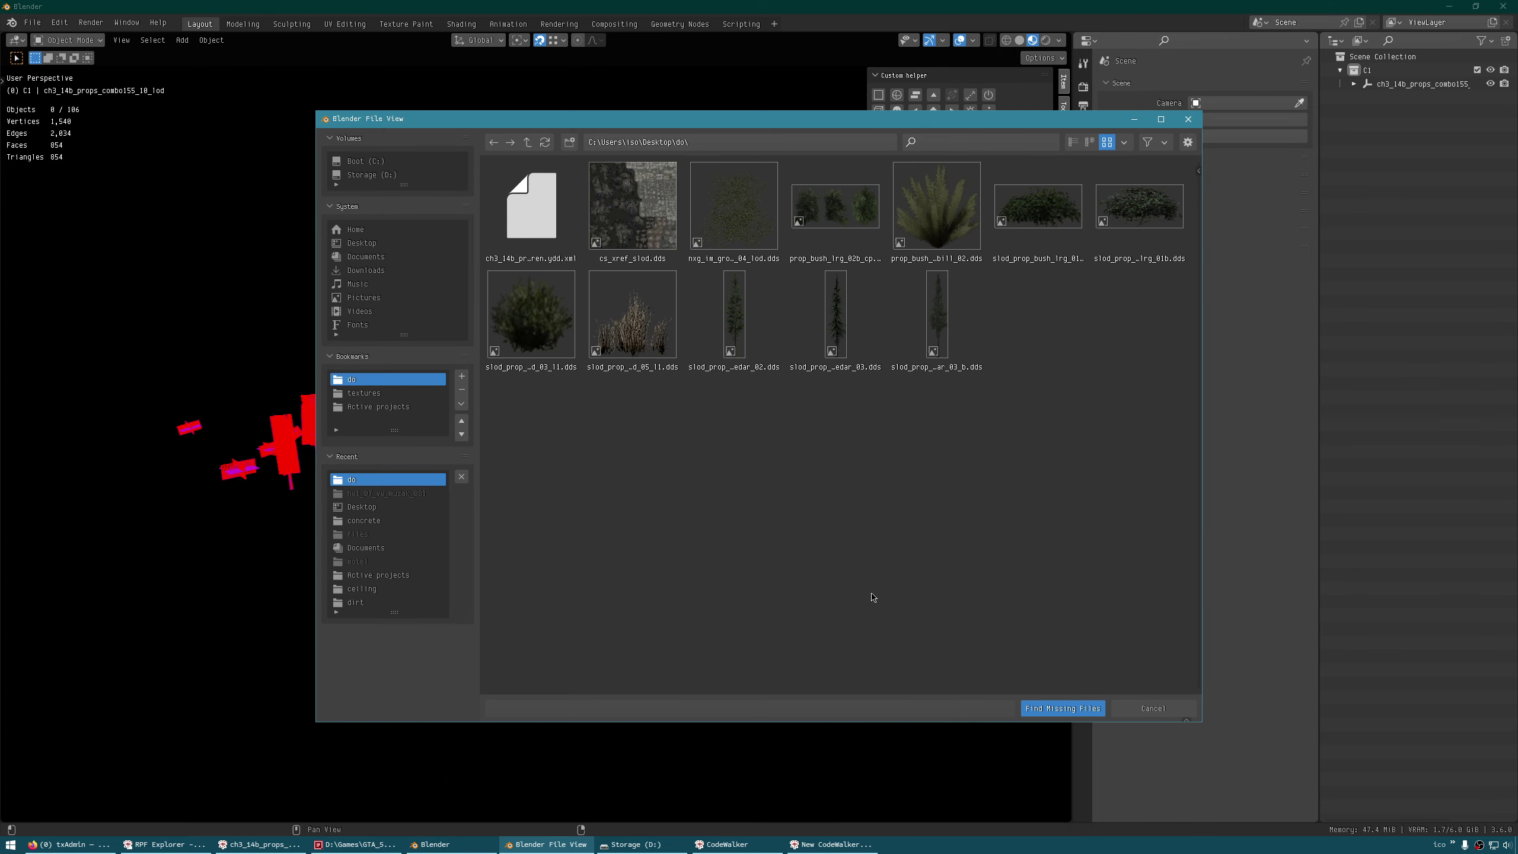
click(1063, 708)
middle_drag(613, 644, 574, 635)
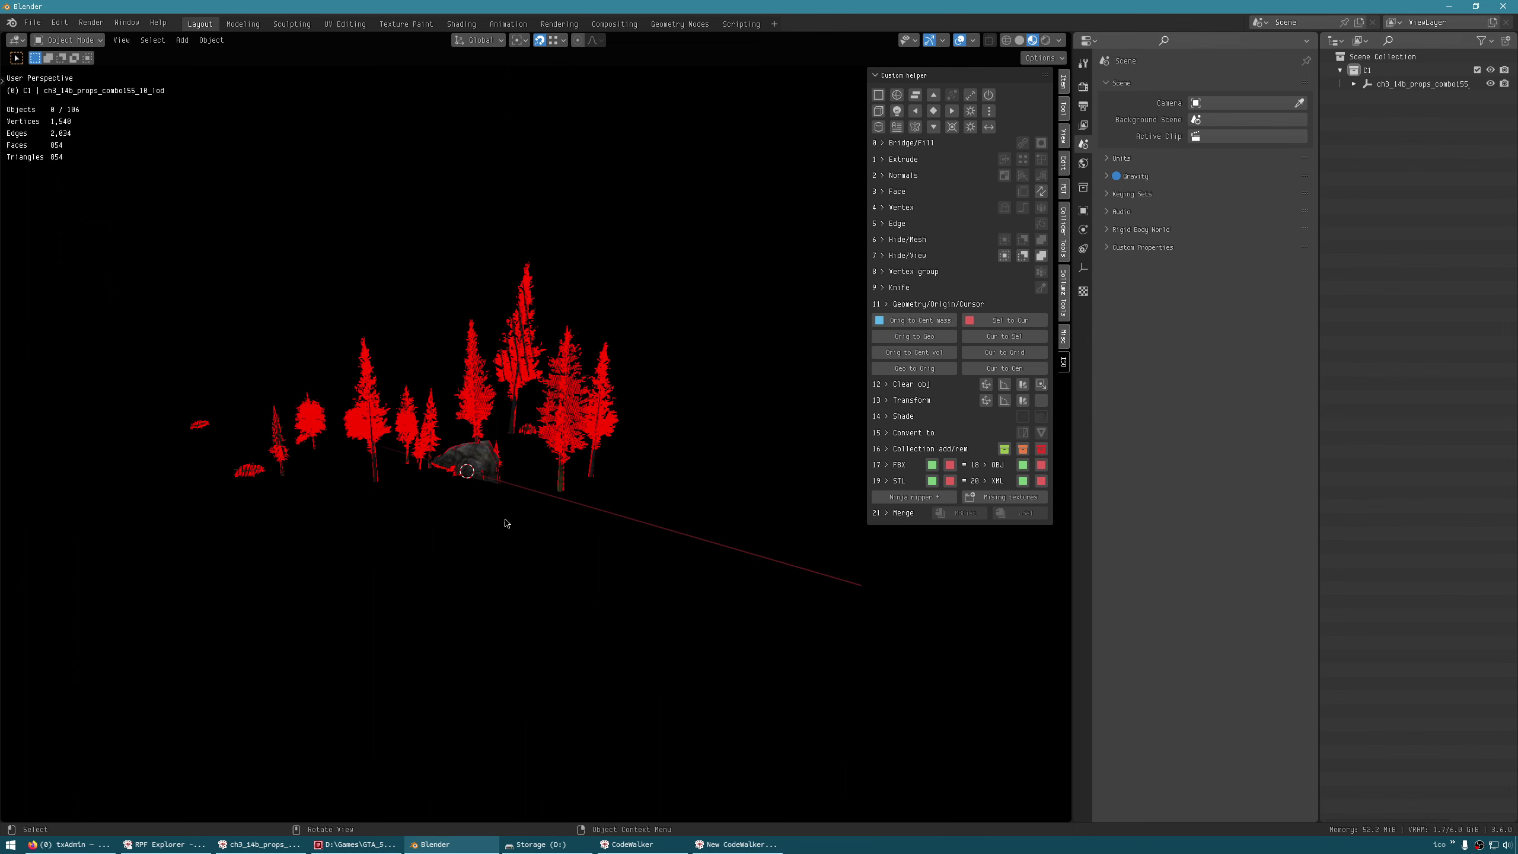
Run Find Missing Files for the scene's external data on the Desktop\do folder.
click(31, 26)
mouse_move(127, 239)
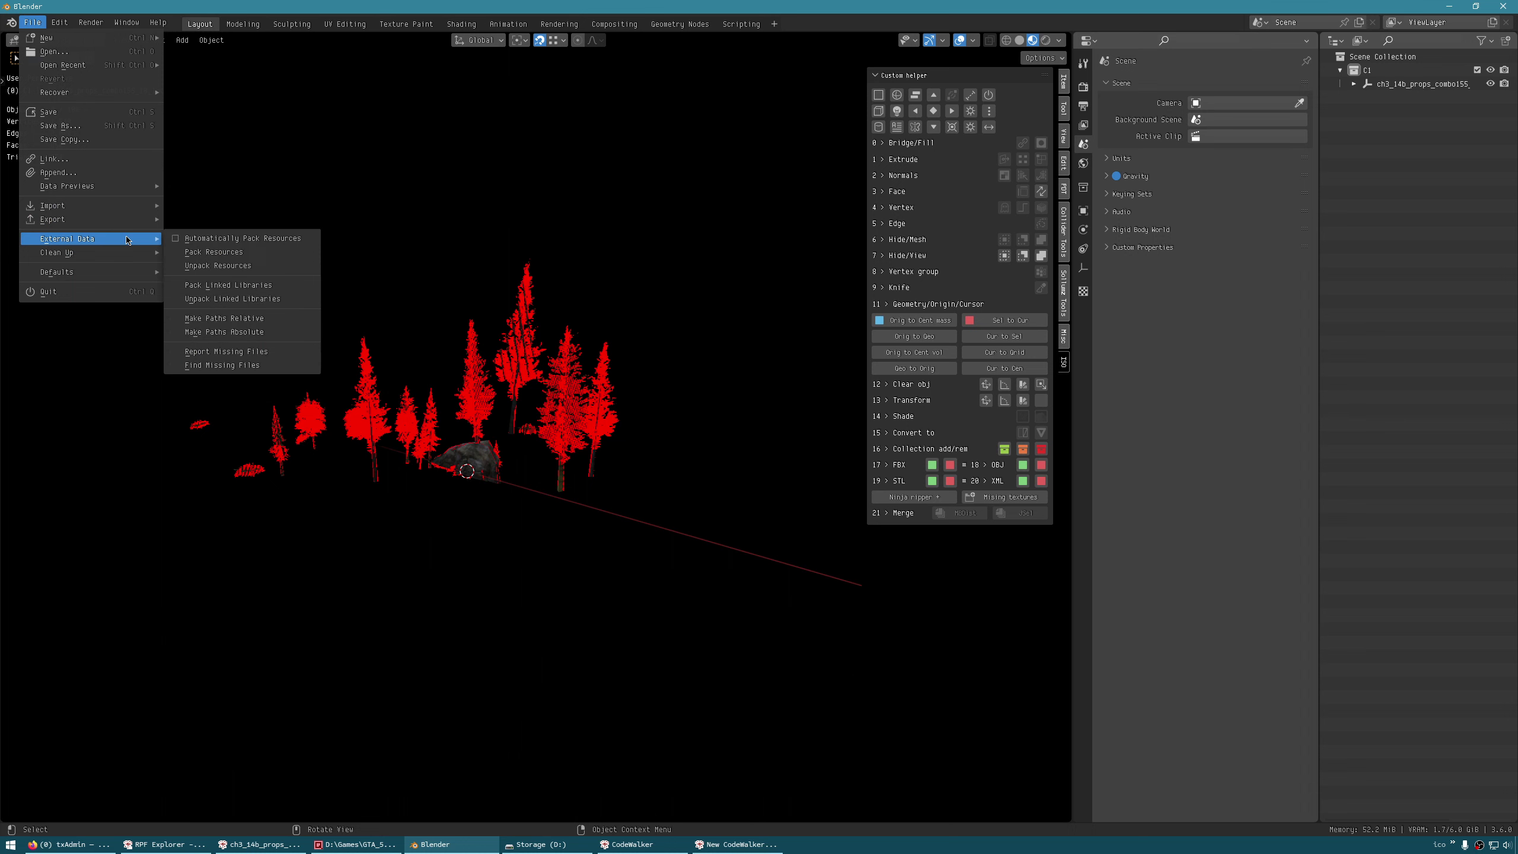
click(221, 365)
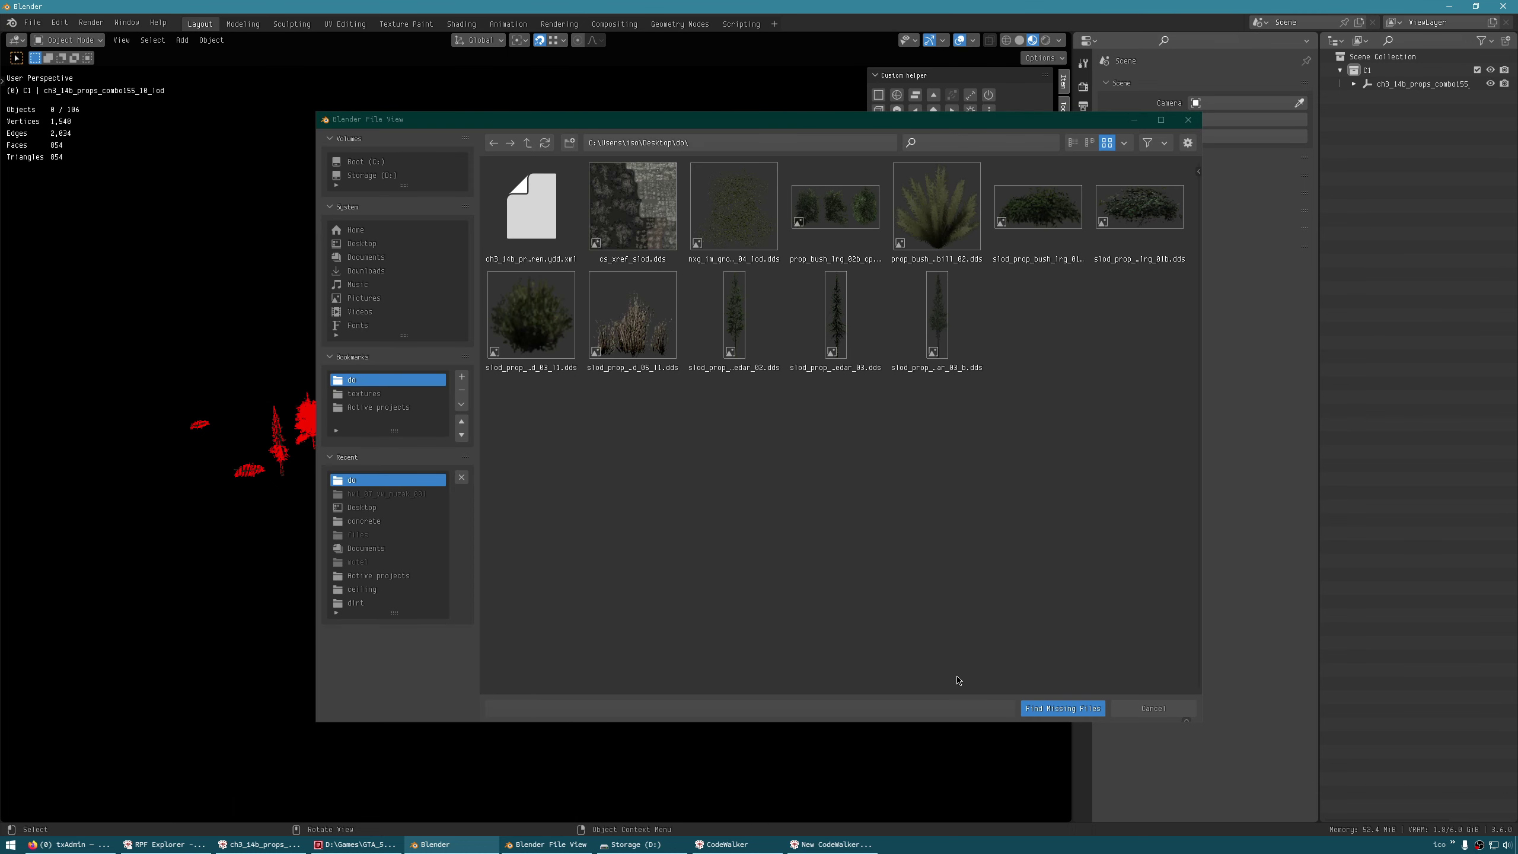
click(1051, 708)
click(1051, 709)
middle_drag(568, 587, 599, 573)
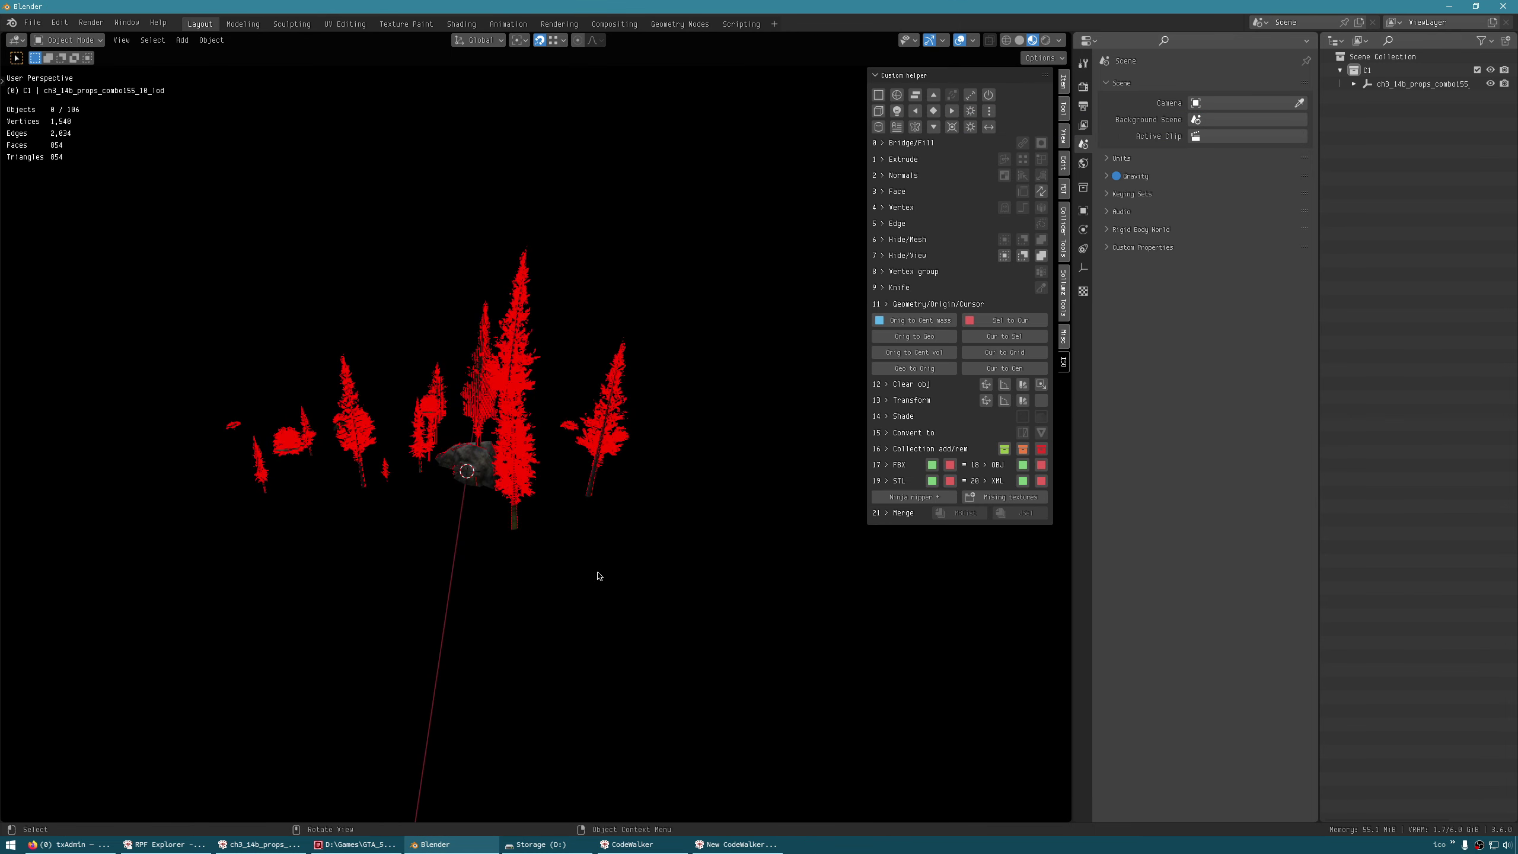
Expand the imported drawable dictionary's object hierarchy and examine the textured trees and rock from several angles.
click(1354, 83)
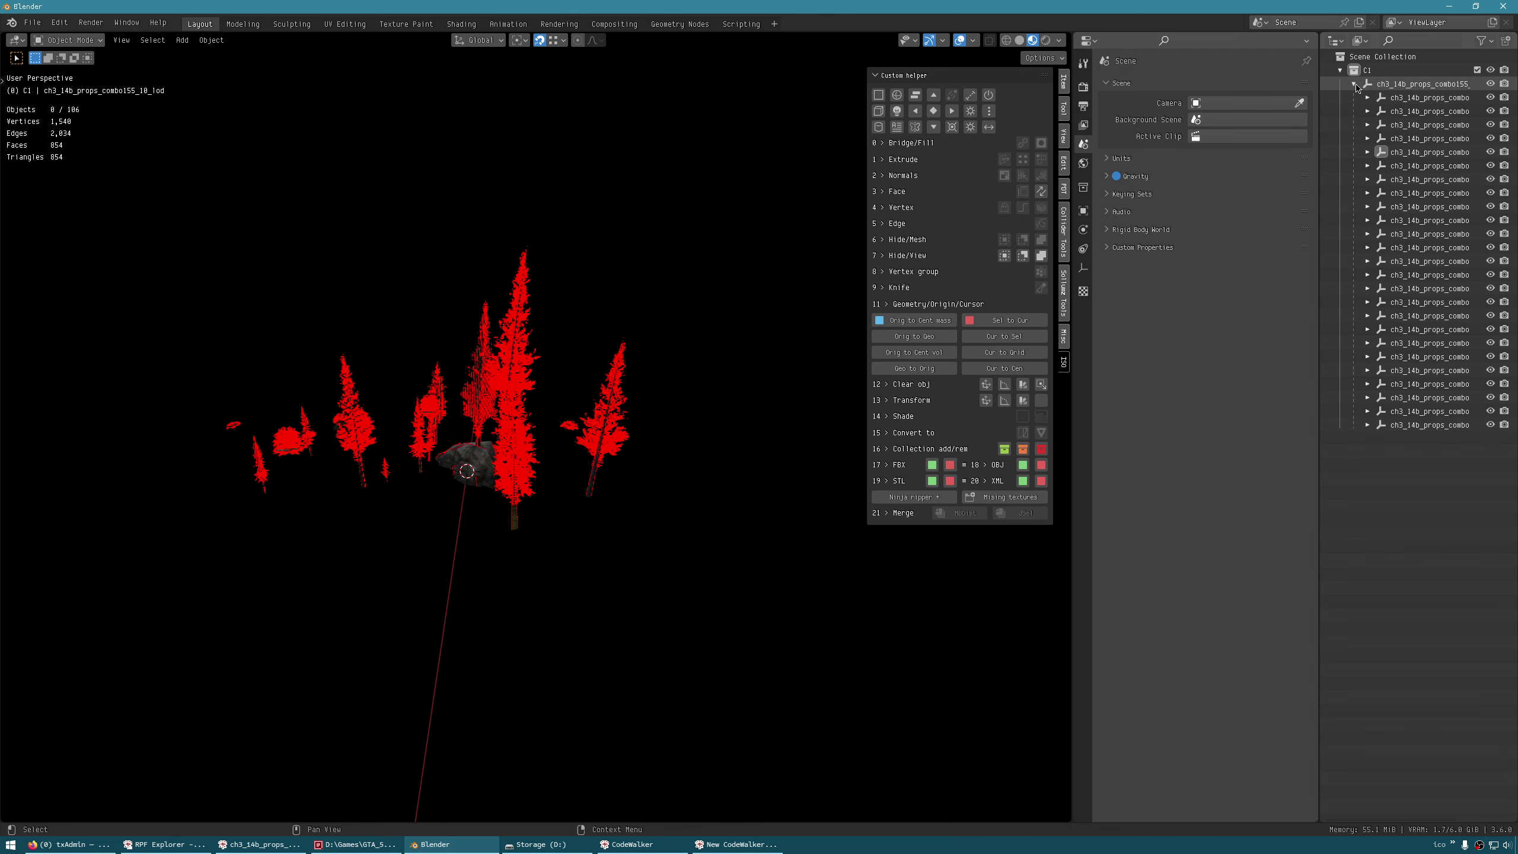
middle_drag(341, 596, 427, 566)
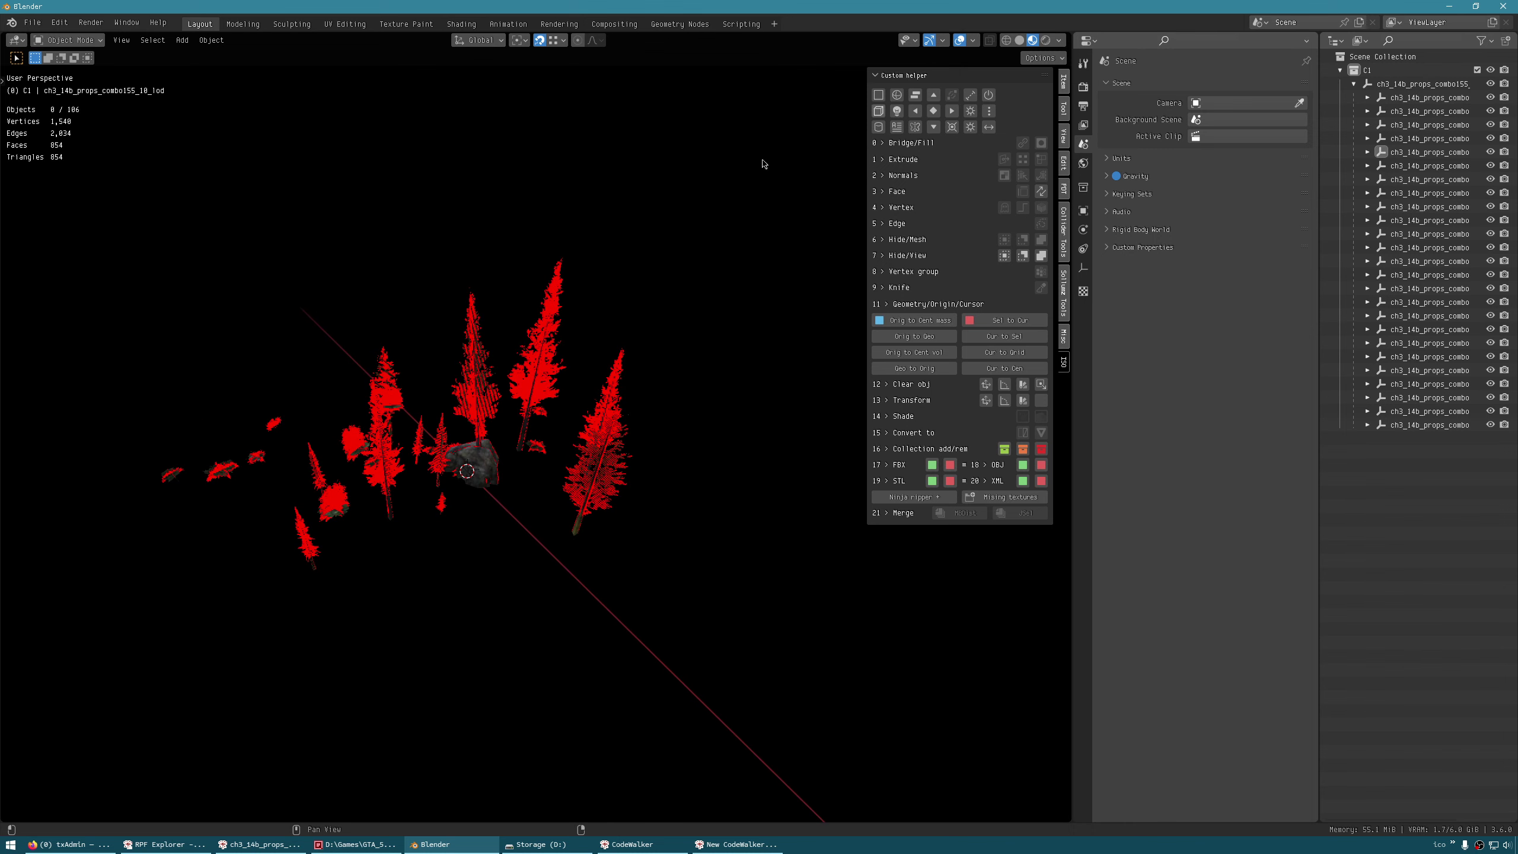
middle_drag(344, 407, 313, 433)
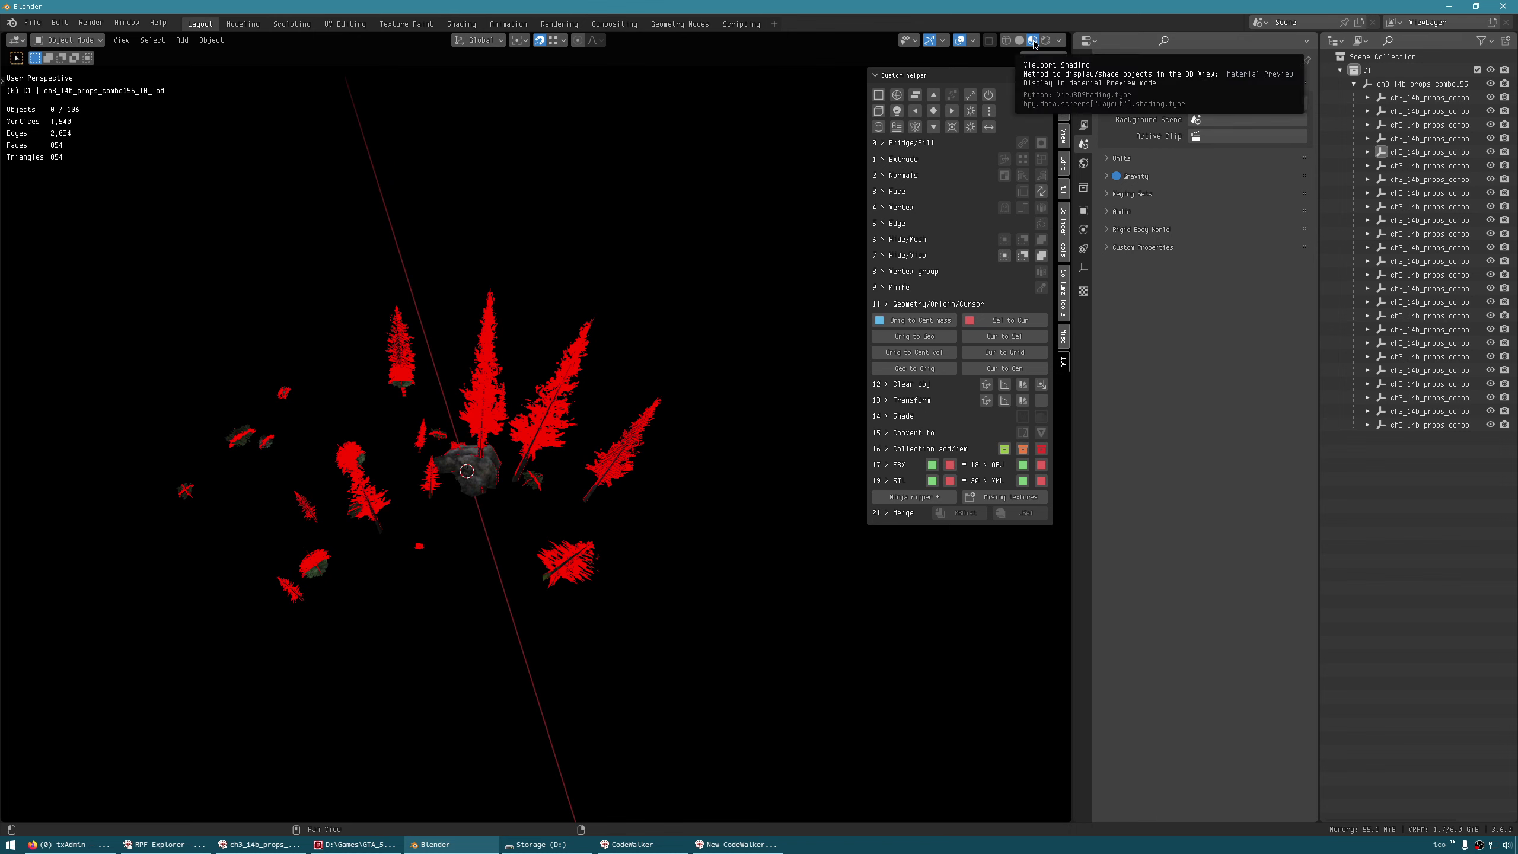
middle_drag(717, 322, 703, 307)
middle_drag(512, 454, 582, 361)
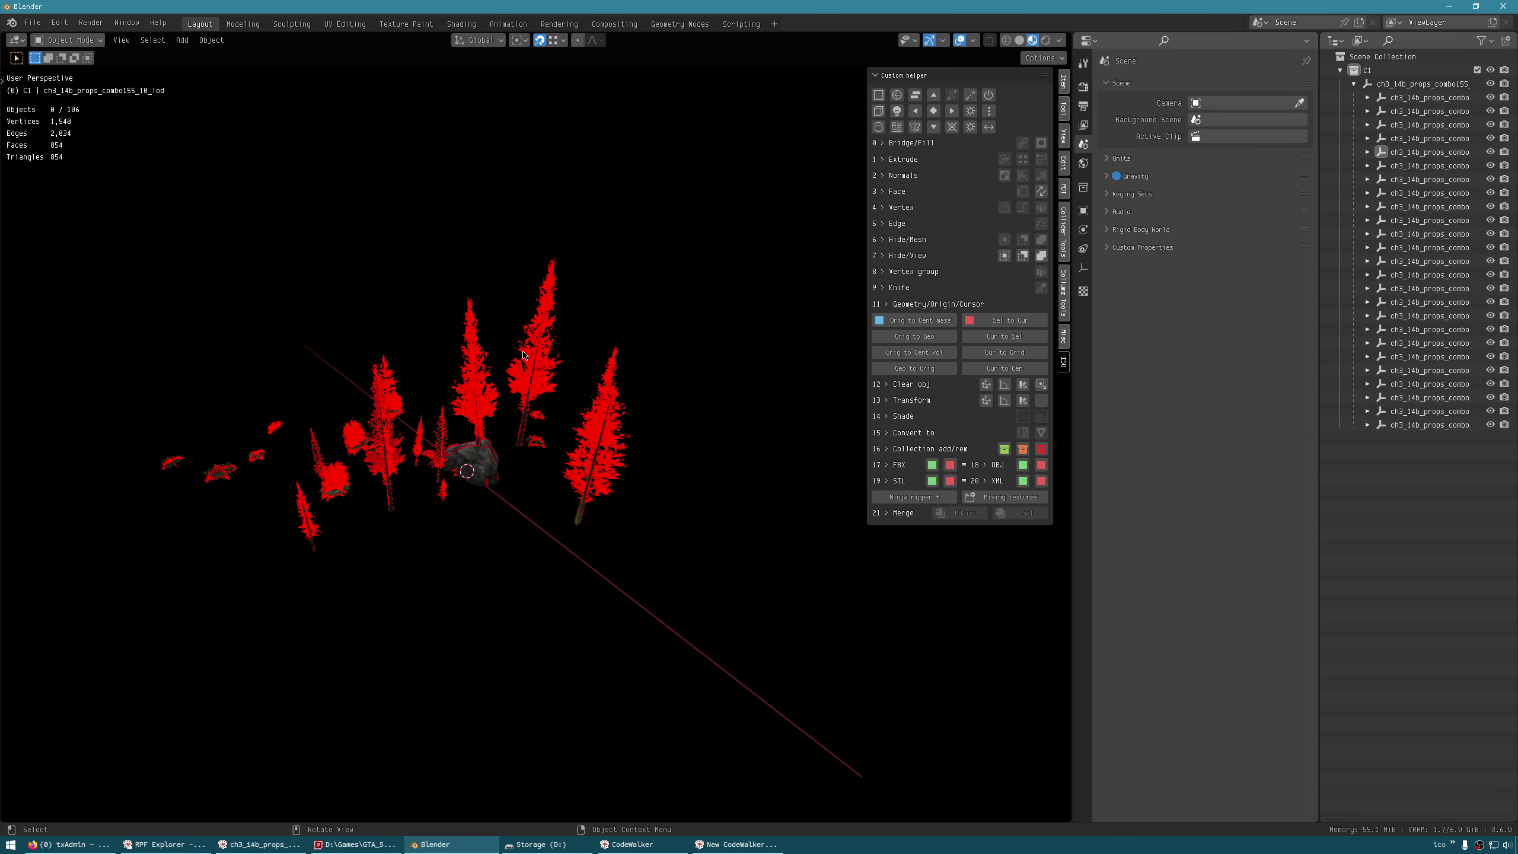